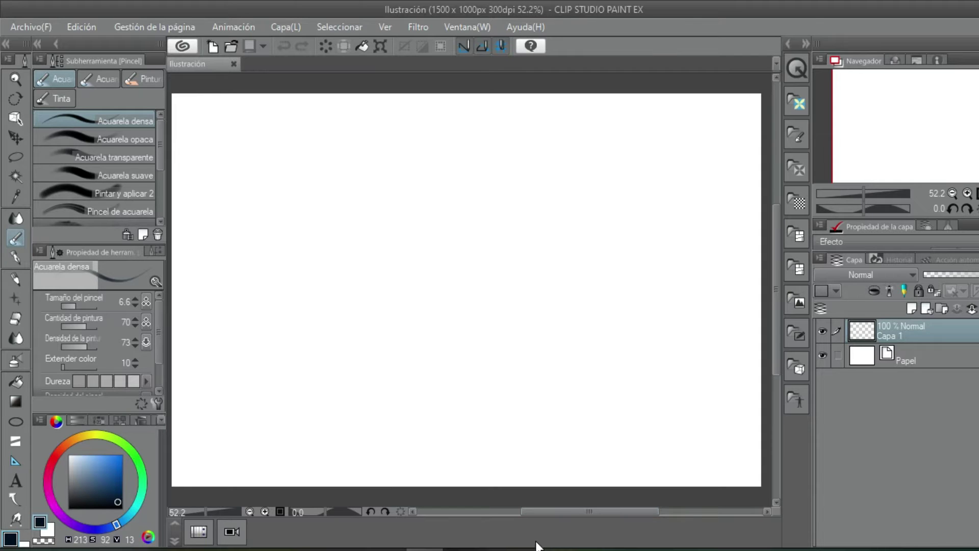
Step: Increase the Acuarela densa brush size to 10.1
drag(591, 511, 593, 515)
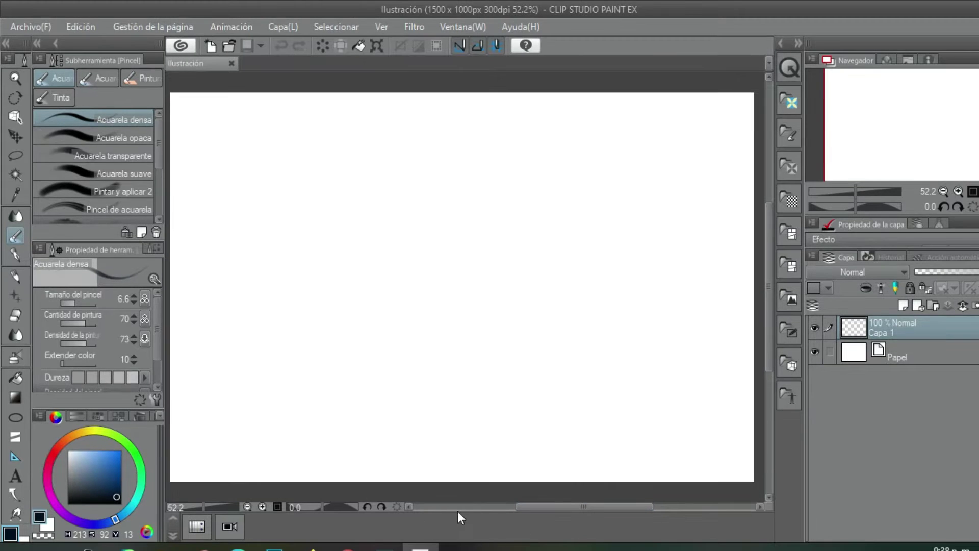
mouse_move(348, 548)
ctrl+alt+drag(373, 272, 375, 274)
key(bracketleft)
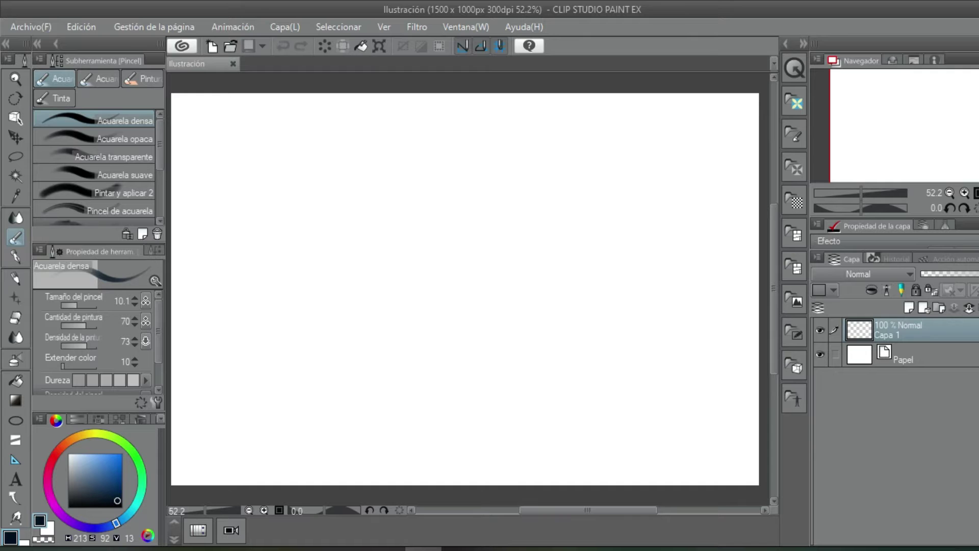
drag(586, 511, 594, 508)
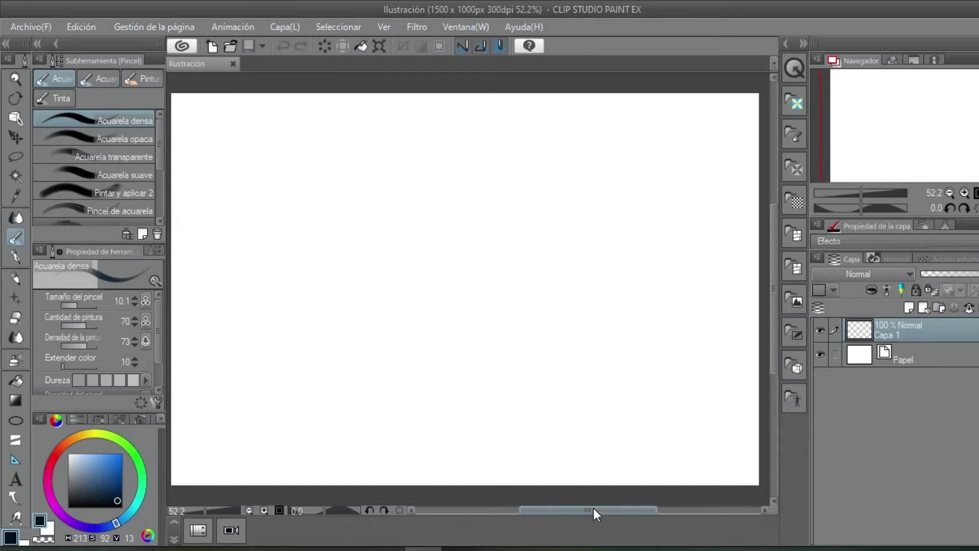
Step: Switch to the Chrome browser and search Google for "felicidad"
click(350, 548)
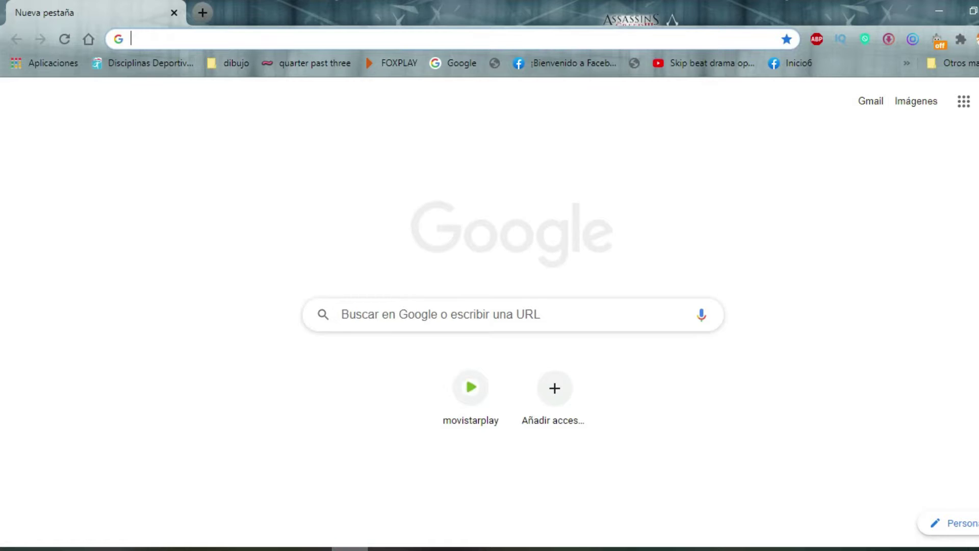
click(408, 38)
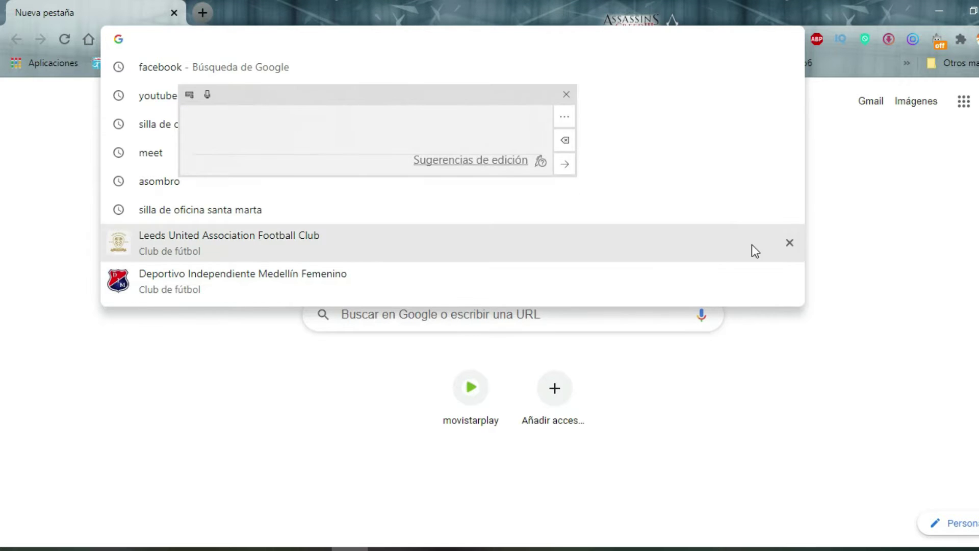
click(844, 137)
click(494, 35)
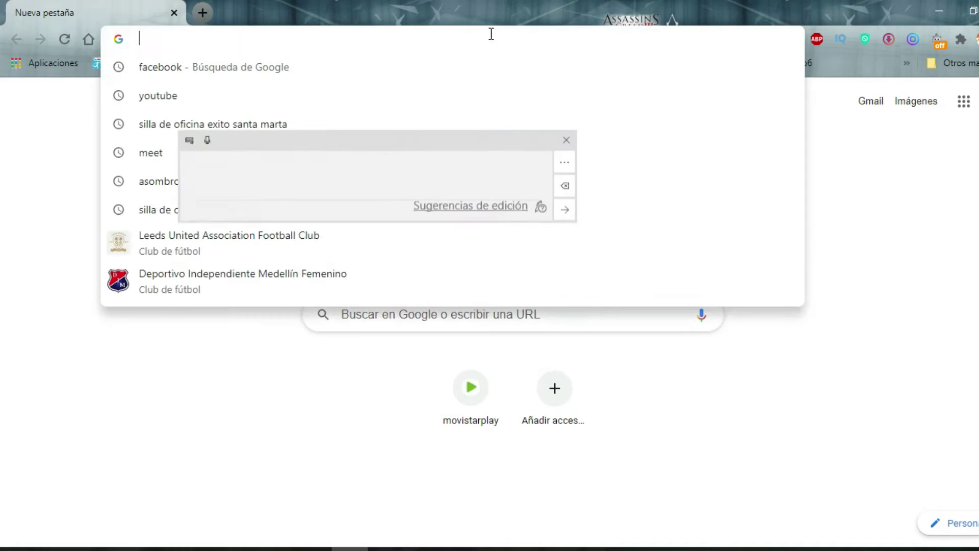
text(feli9cid)
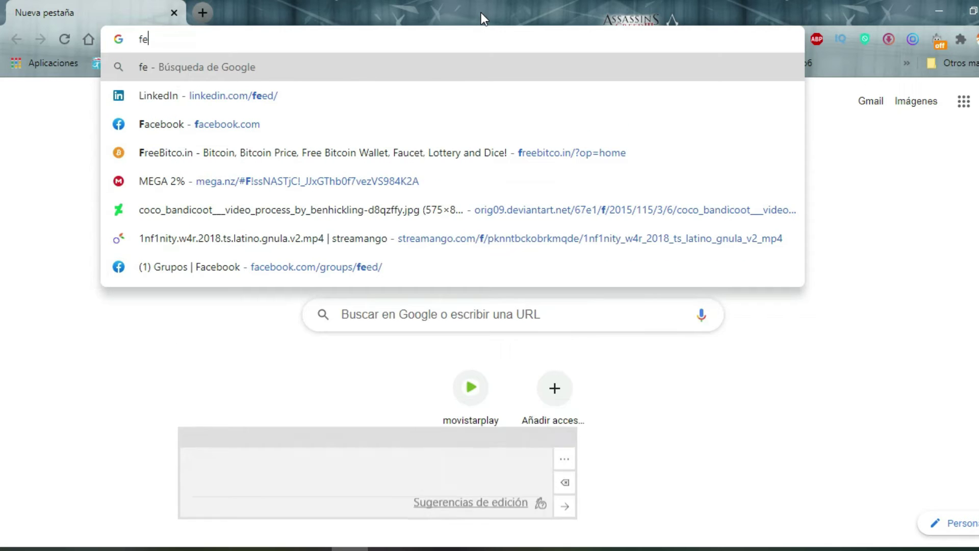
key(BackSpace)
key(BackSpace)
key(BackSpace)
key(BackSpace)
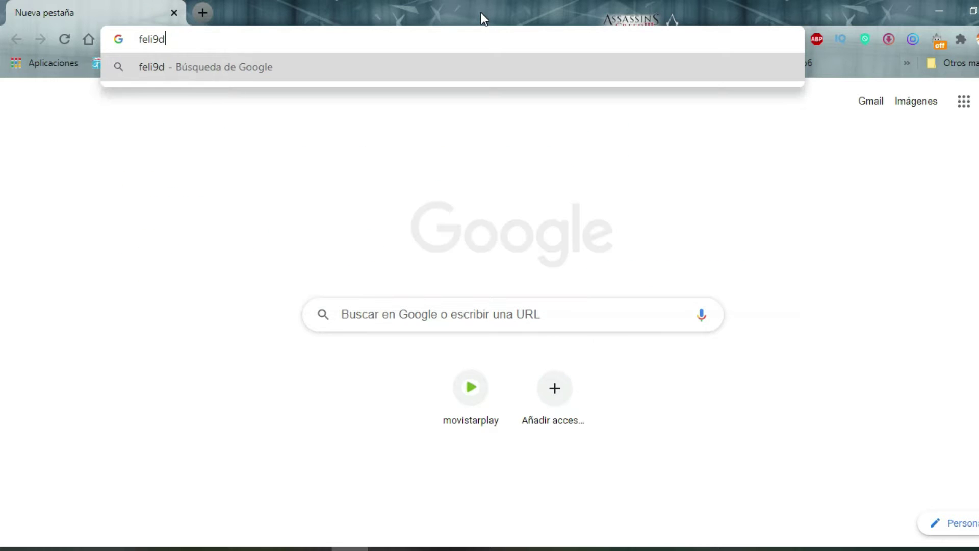
text(cidad)
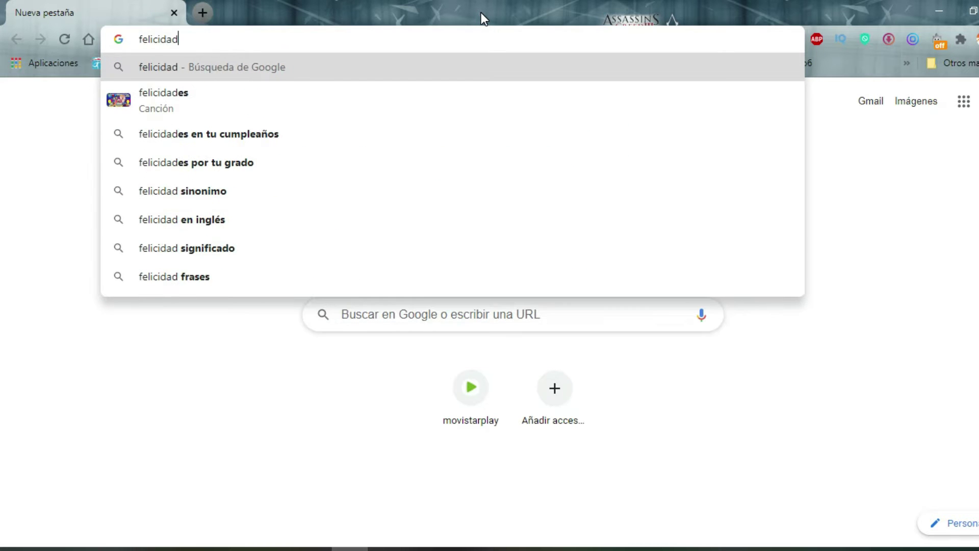
key(Return)
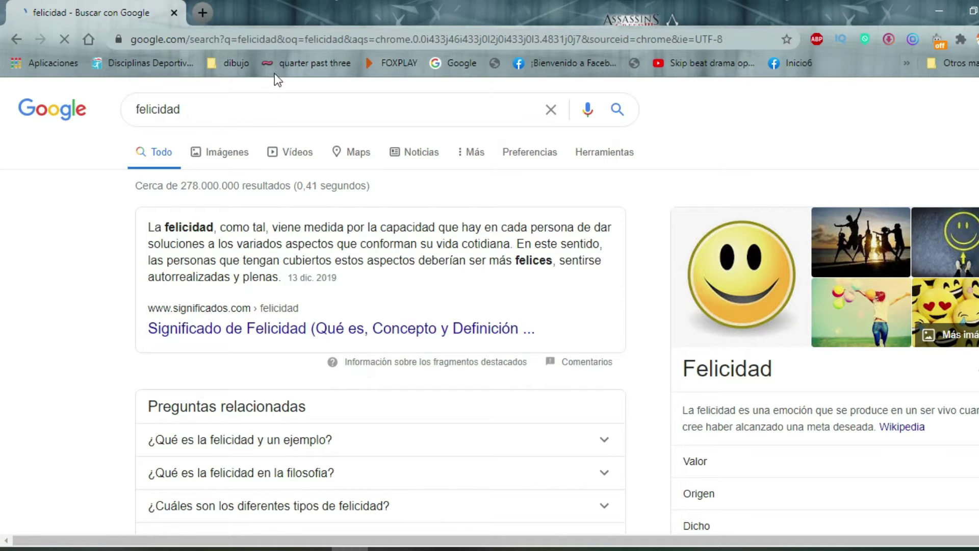
Step: Show the image results for the "felicidad" search
click(229, 113)
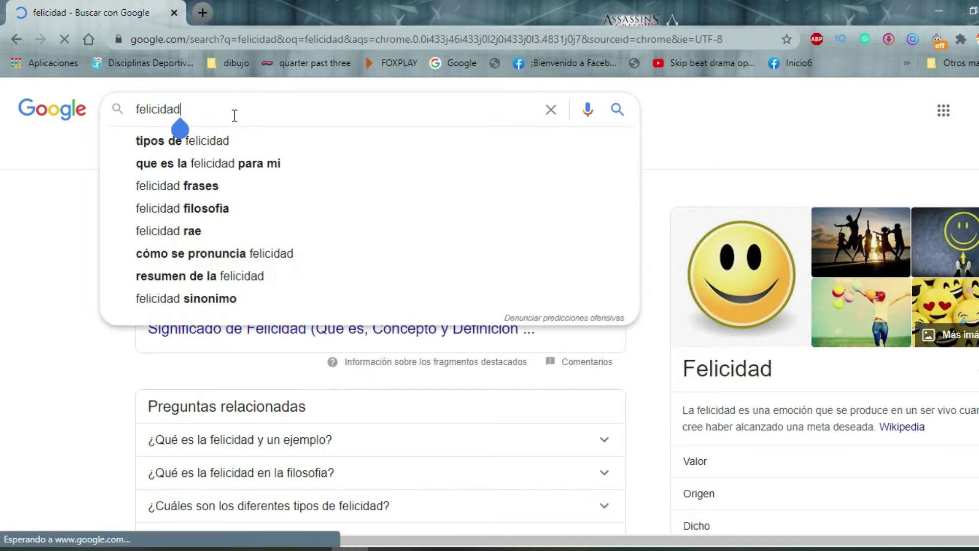
click(32, 214)
click(221, 153)
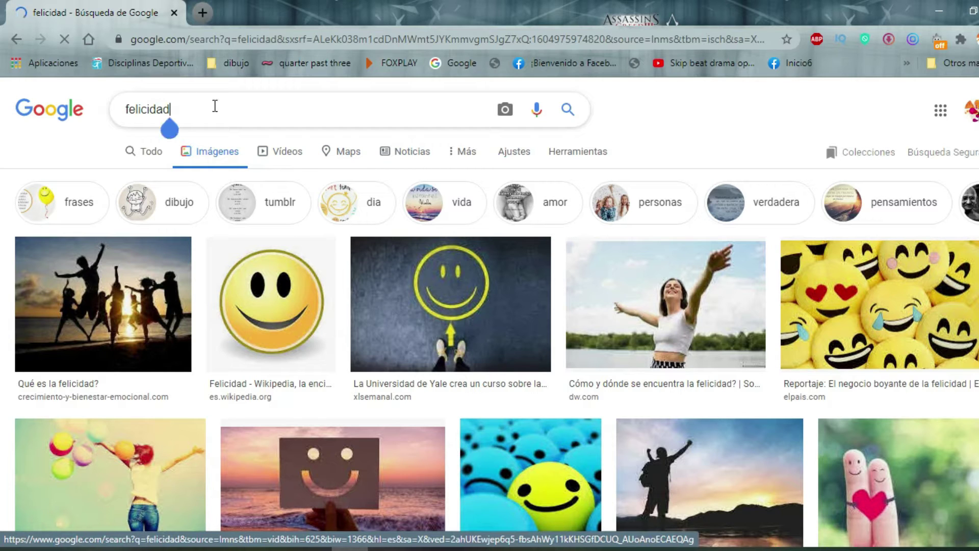
Step: Change the image search to "persona feliz" and run it
click(126, 118)
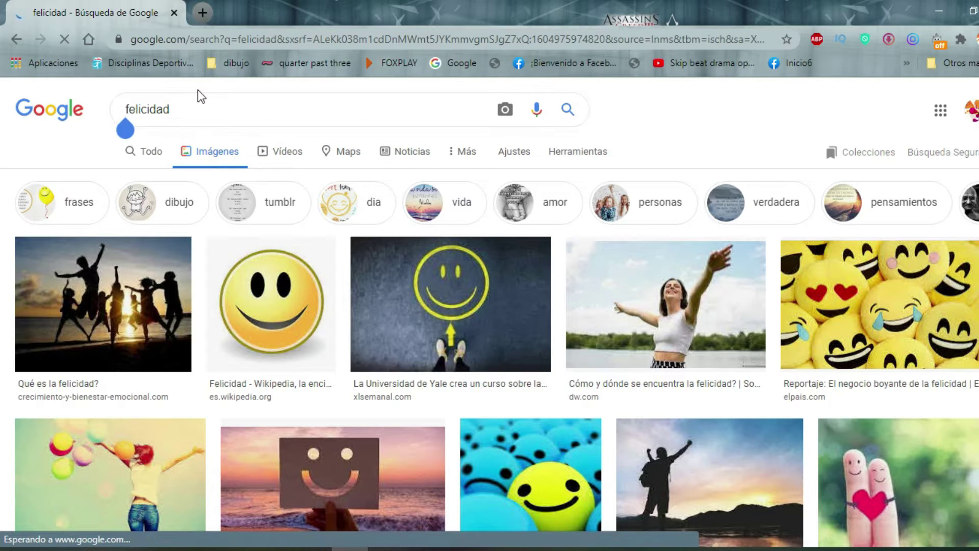
text(persona)
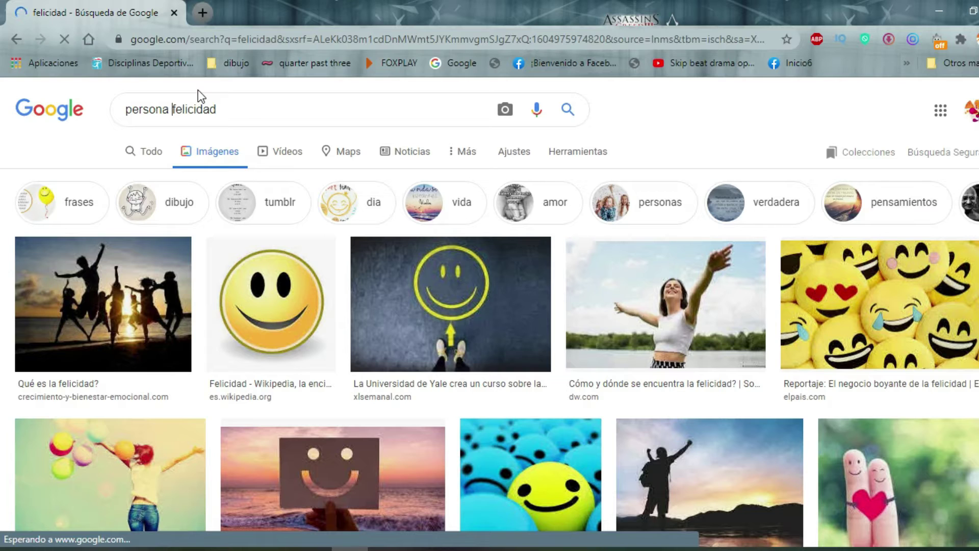
key(End)
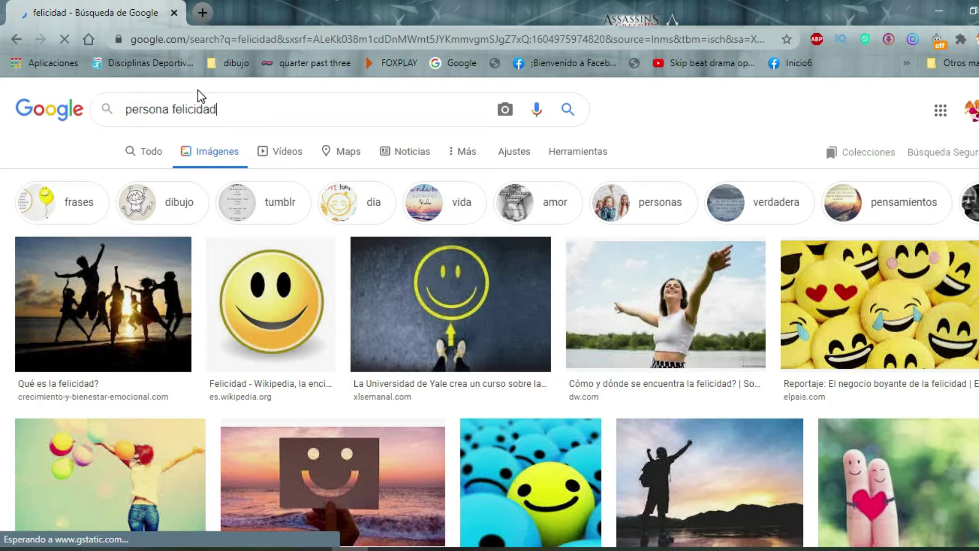
key(BackSpace)
key(BackSpace)
key(BackSpace)
key(BackSpace)
text(z)
key(Return)
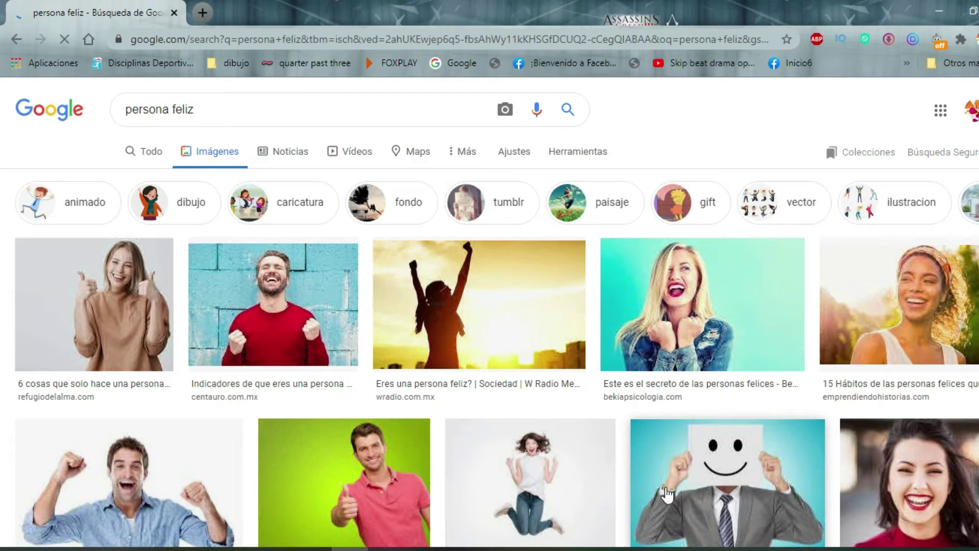
Step: Browse the happy-person photos and open the preview of the smiling curly-haired woman's close-up from finanzaspersonales.co
scroll(306, 316, down, 2)
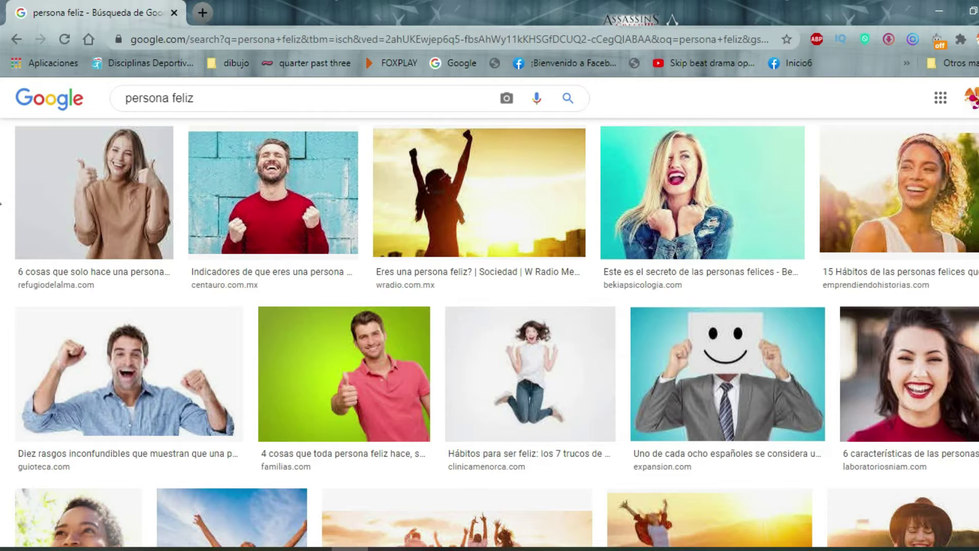
scroll(0, 203, down, 8)
scroll(0, 203, up, 4)
scroll(1, 203, down, 4)
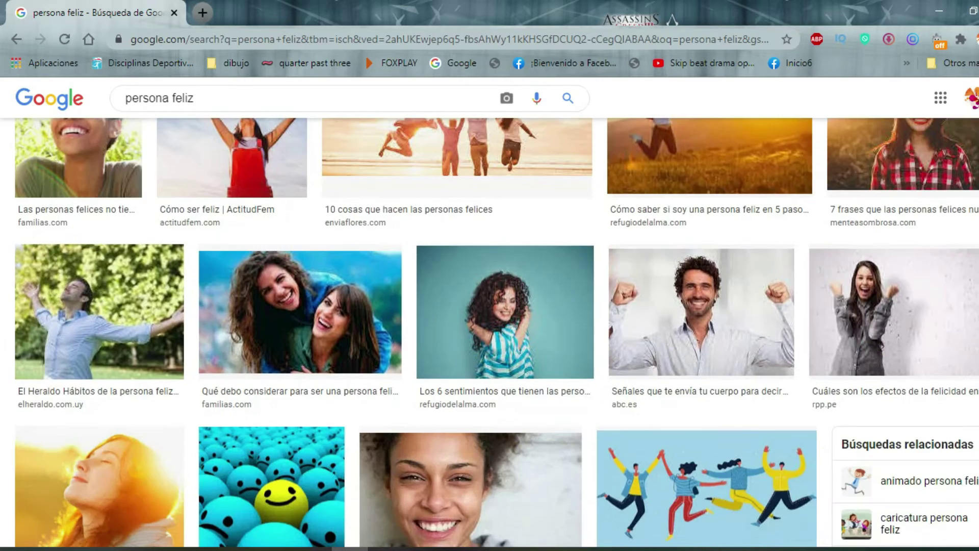
scroll(497, 332, down, 10)
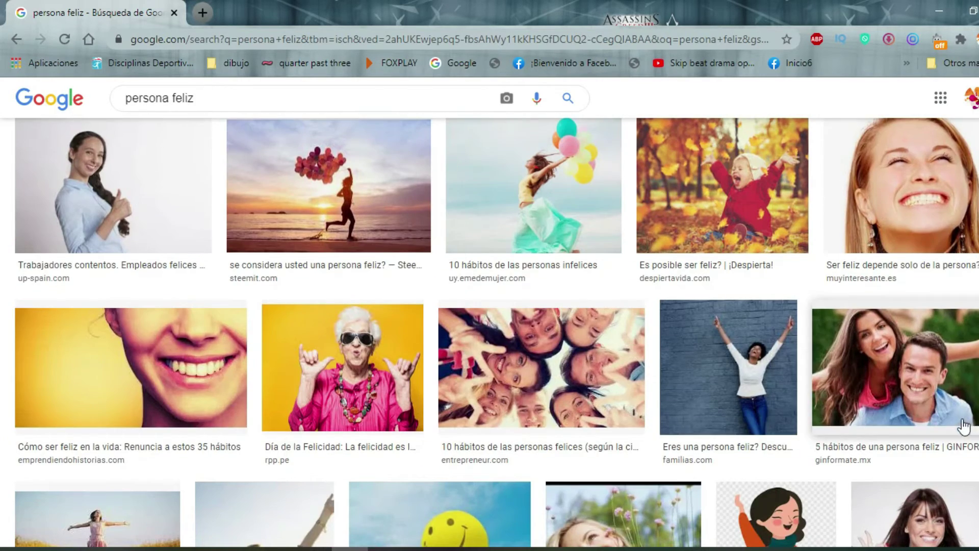
scroll(963, 245, up, 1)
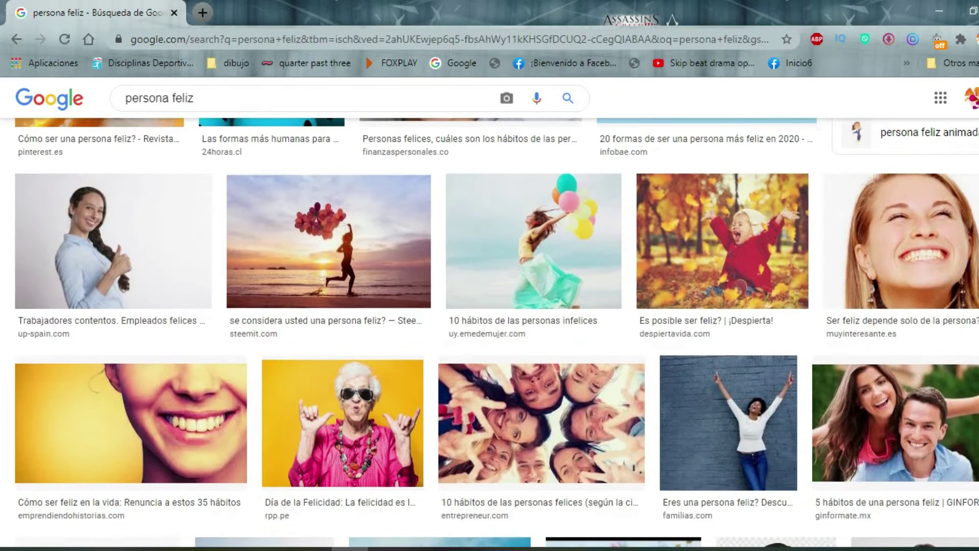
scroll(963, 245, up, 3)
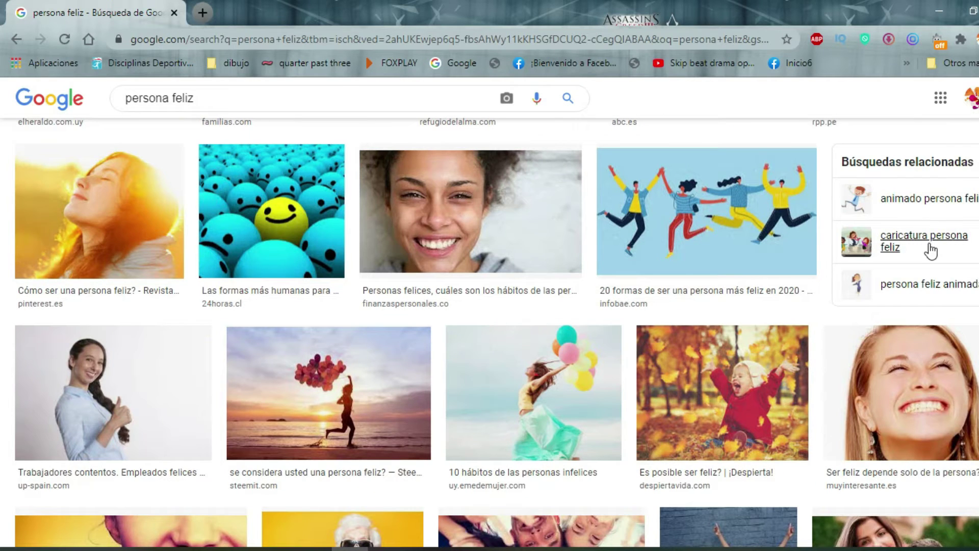
click(462, 240)
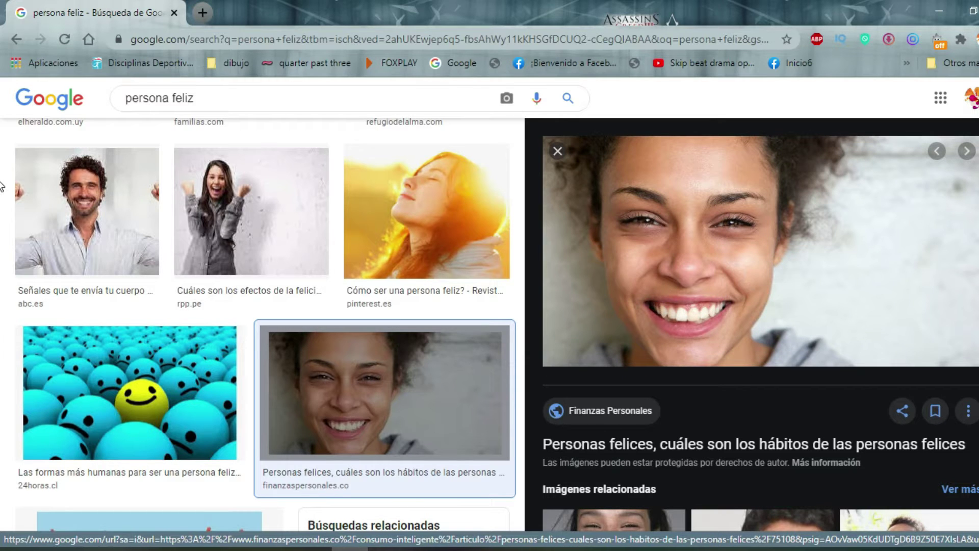
Step: Look through the related images, then capture the enlarged portrait of the smiling woman with the Snipping Tool (Herramienta Recortes)
scroll(263, 324, down, 2)
scroll(263, 324, up, 3)
scroll(760, 327, down, 10)
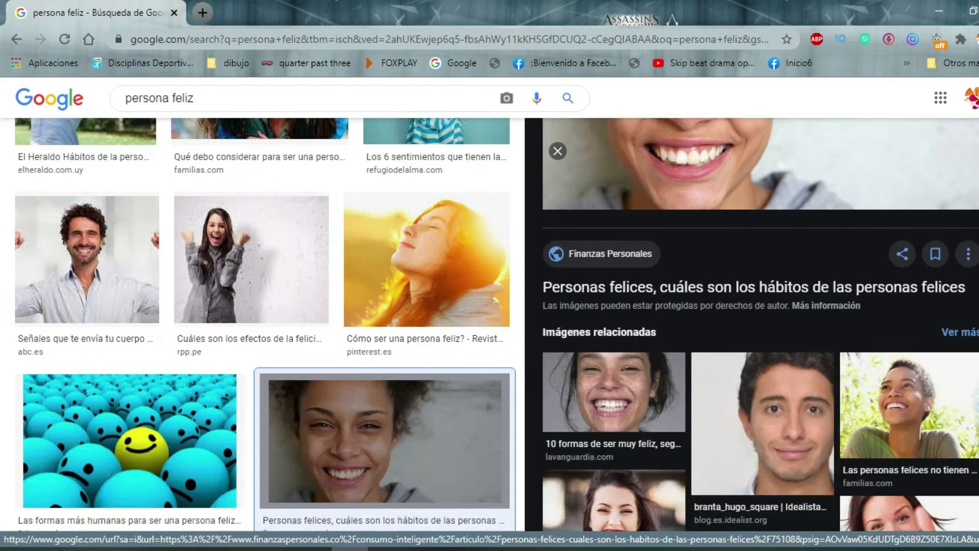
scroll(760, 326, down, 4)
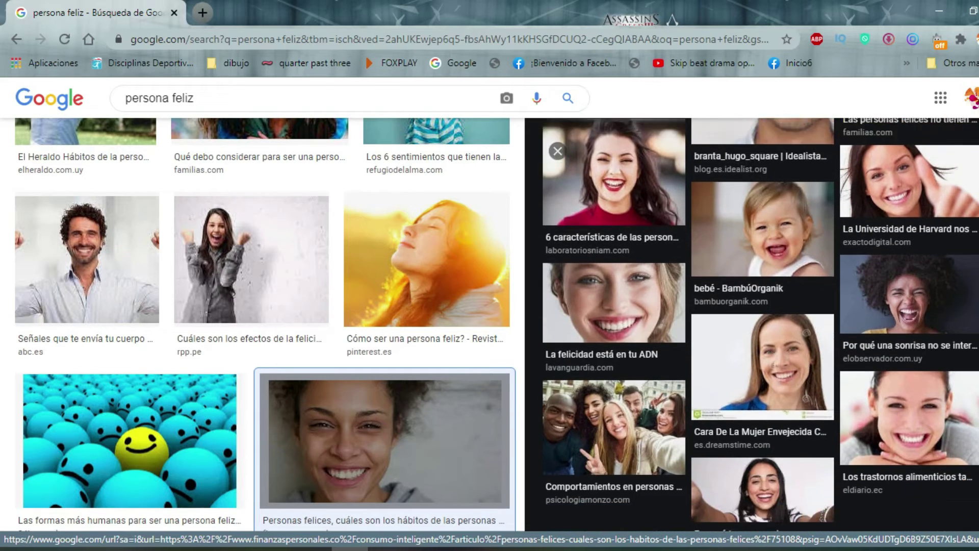
scroll(760, 327, up, 14)
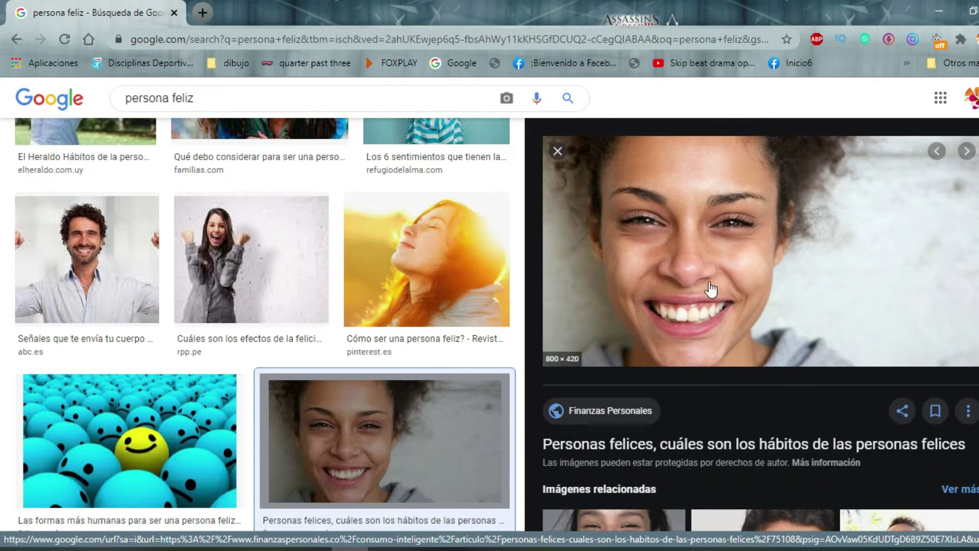
click(201, 546)
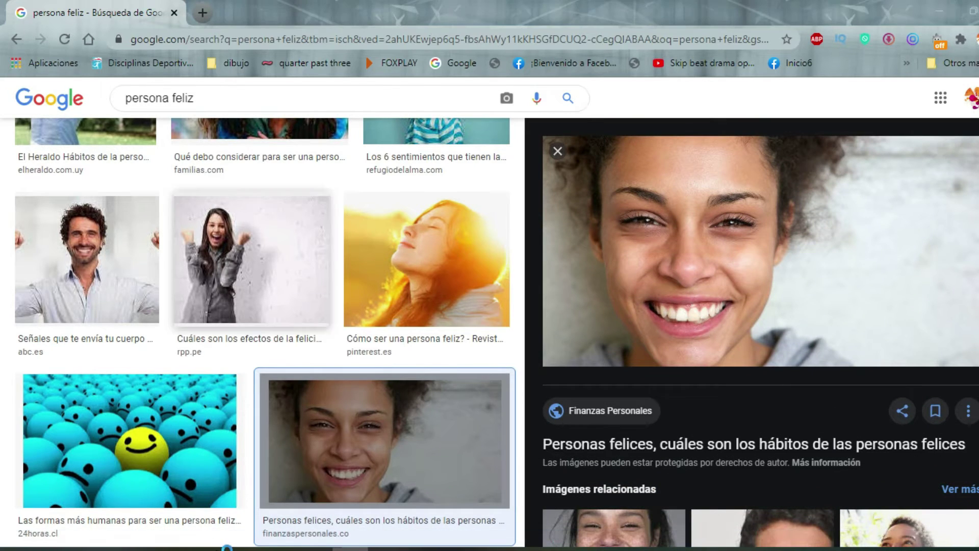
click(31, 430)
drag(575, 133, 902, 375)
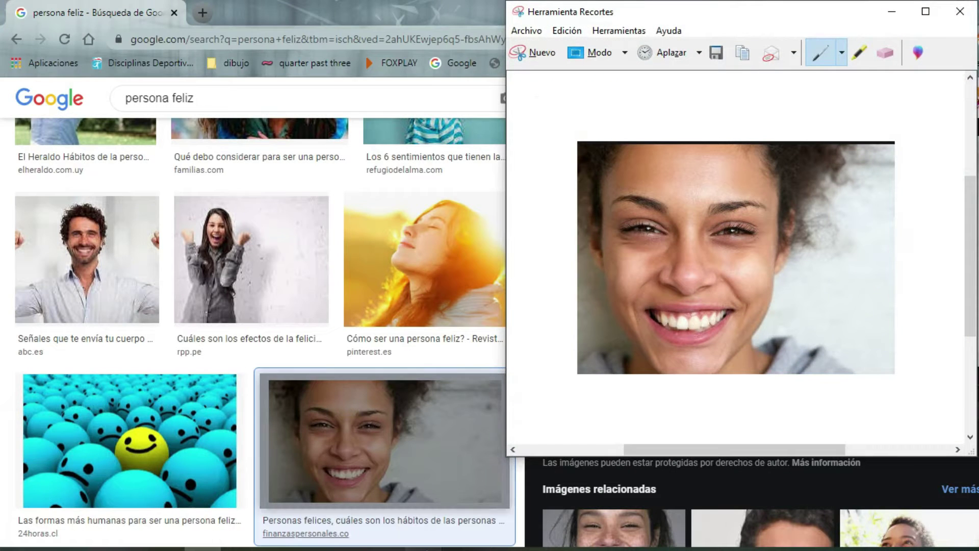
Step: Switch to Clip Studio Paint, paste the captured portrait onto the canvas and enlarge it with the Transform command
click(424, 548)
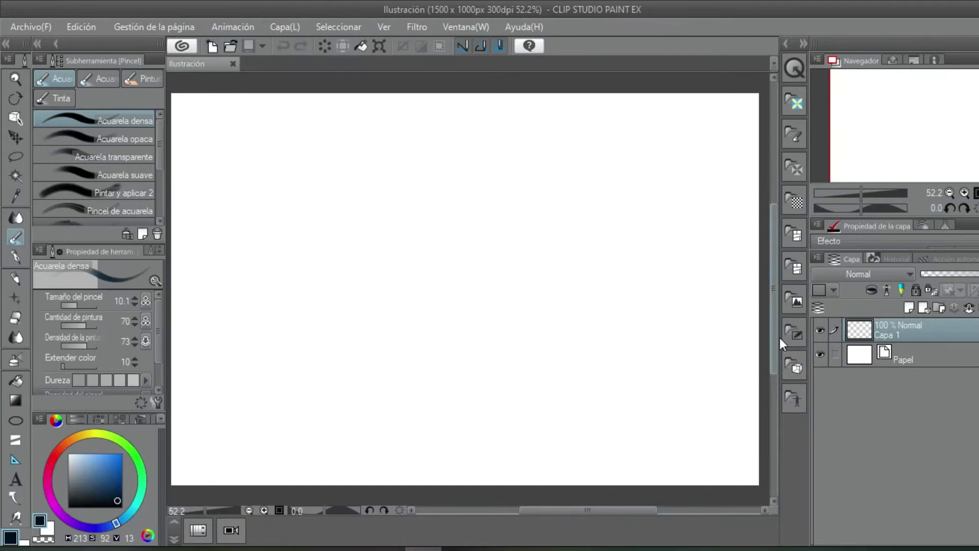
key(ctrl+v)
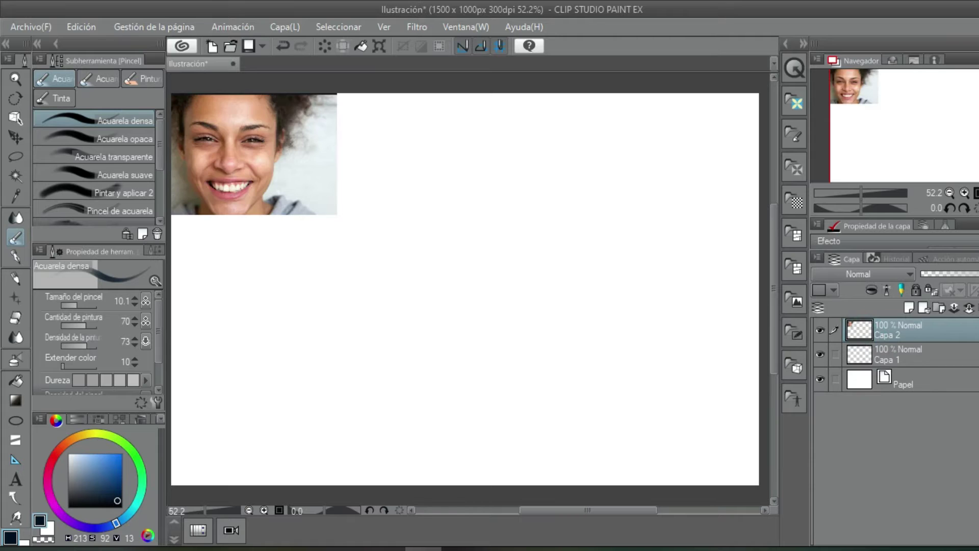
key(ctrl+t)
drag(336, 215, 400, 306)
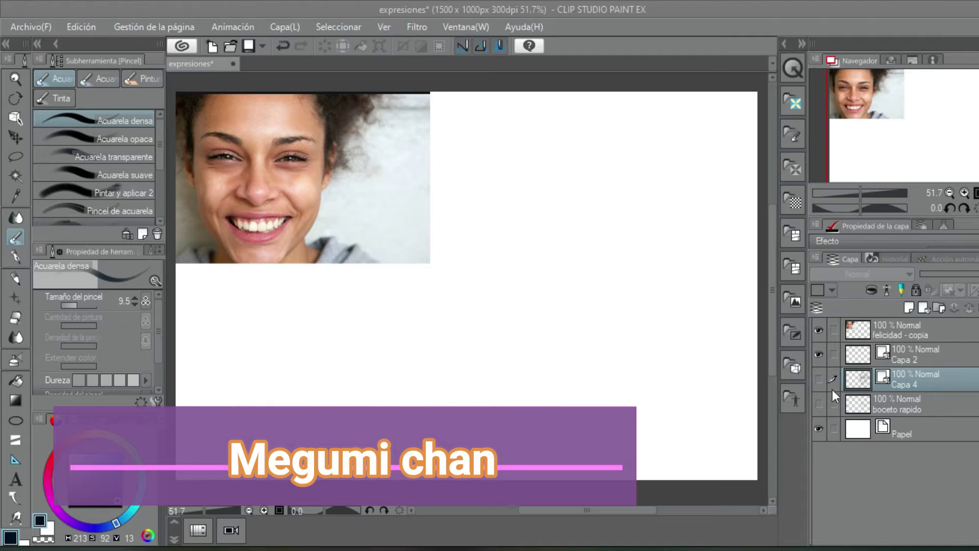
Step: Briefly show the "boceto rapido" layer, hide it again, and make the Capa 4 line art of the girl visible
click(818, 404)
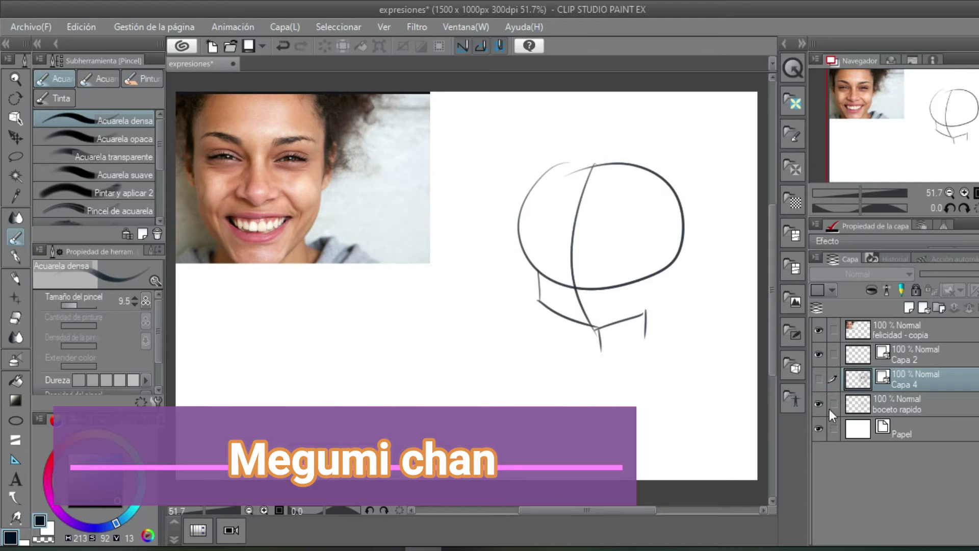
click(820, 404)
click(817, 379)
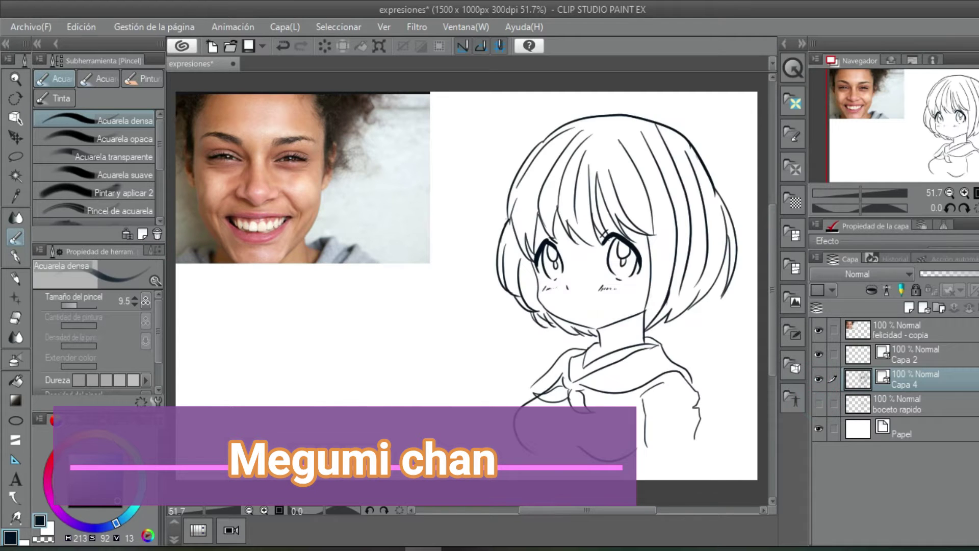
drag(628, 511, 636, 512)
click(817, 403)
click(816, 411)
mouse_move(612, 511)
mouse_down()
mouse_move(598, 515)
mouse_move(613, 514)
mouse_up()
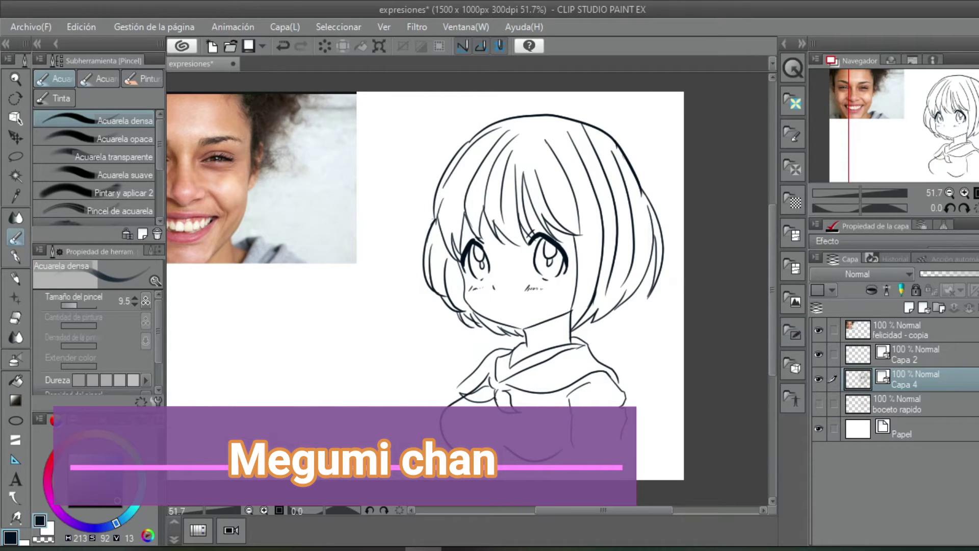
drag(772, 356, 775, 341)
drag(611, 510, 597, 510)
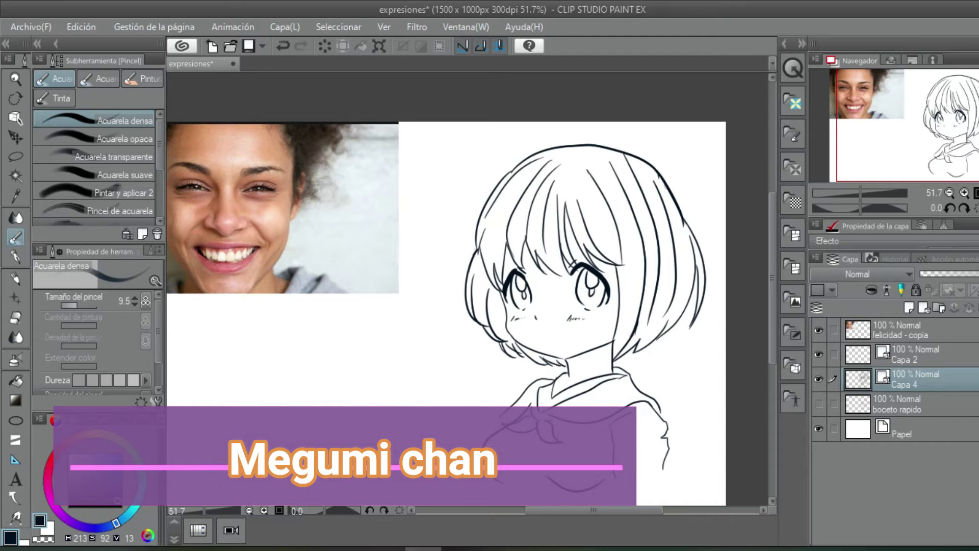
drag(590, 510, 583, 509)
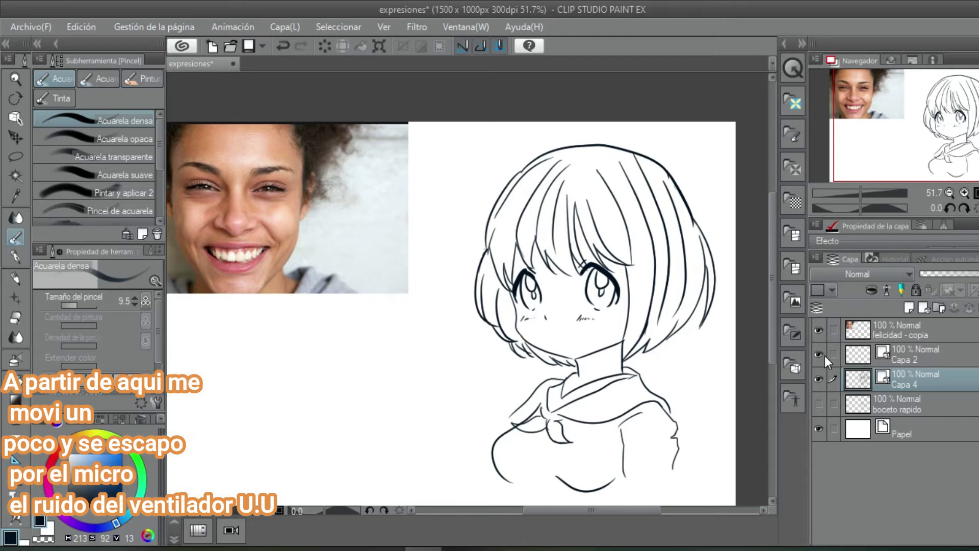
click(904, 353)
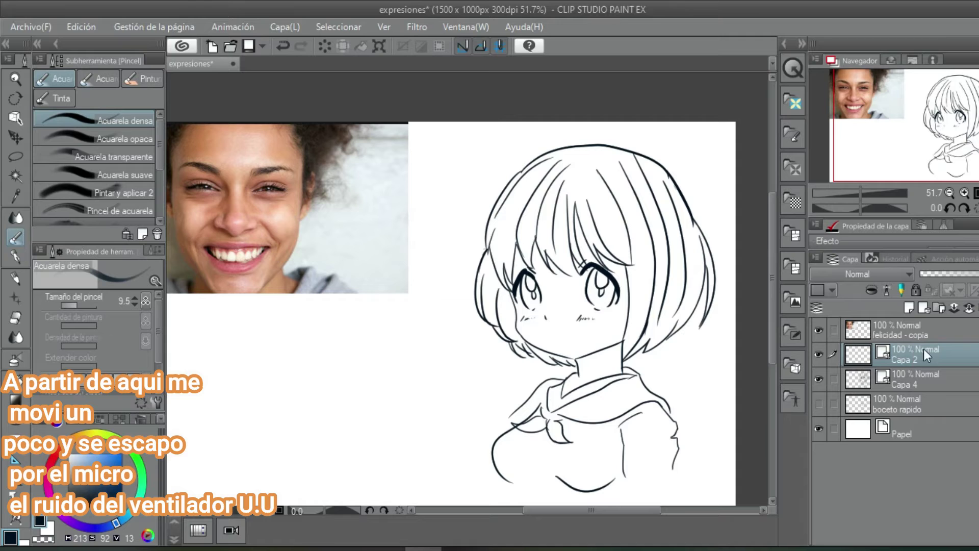
click(16, 256)
drag(580, 510, 599, 510)
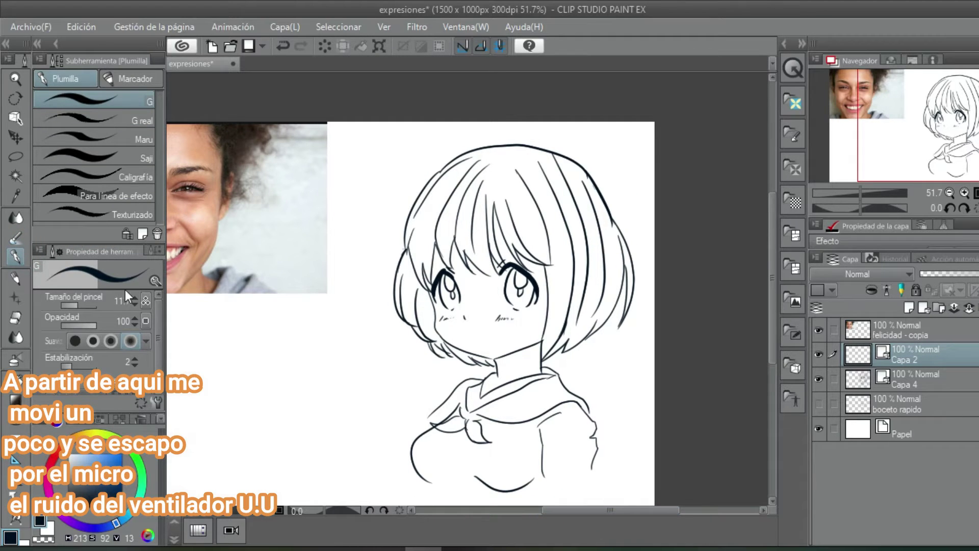
click(15, 238)
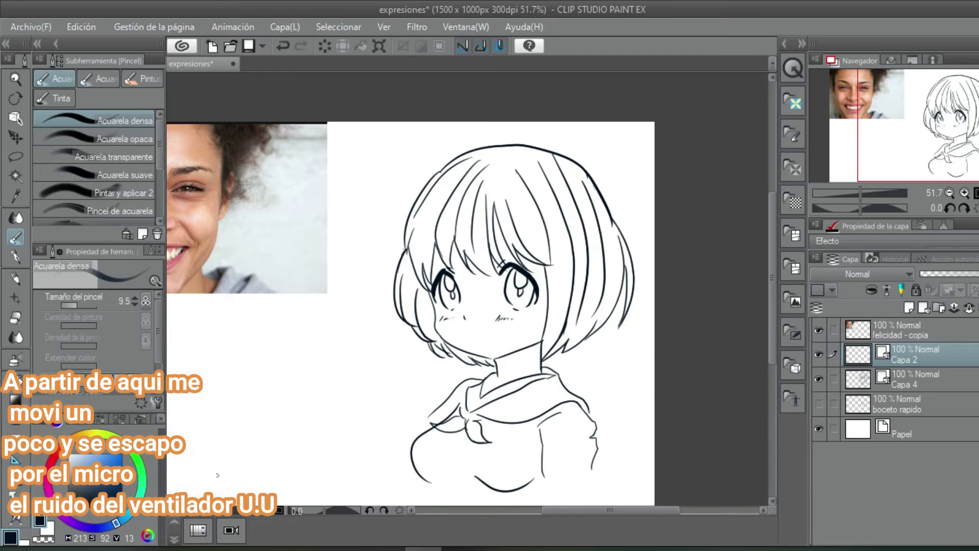
drag(208, 511, 217, 510)
drag(573, 358, 537, 316)
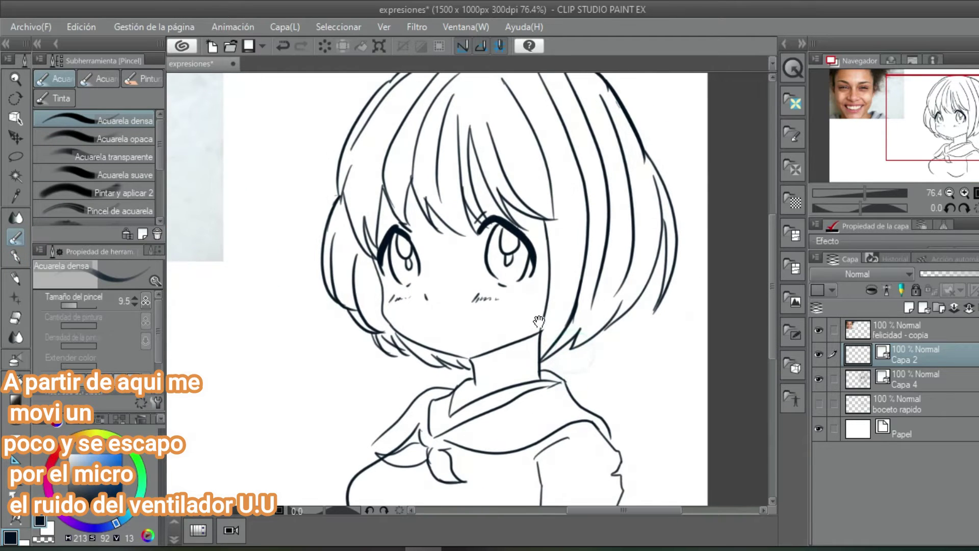
drag(208, 511, 204, 511)
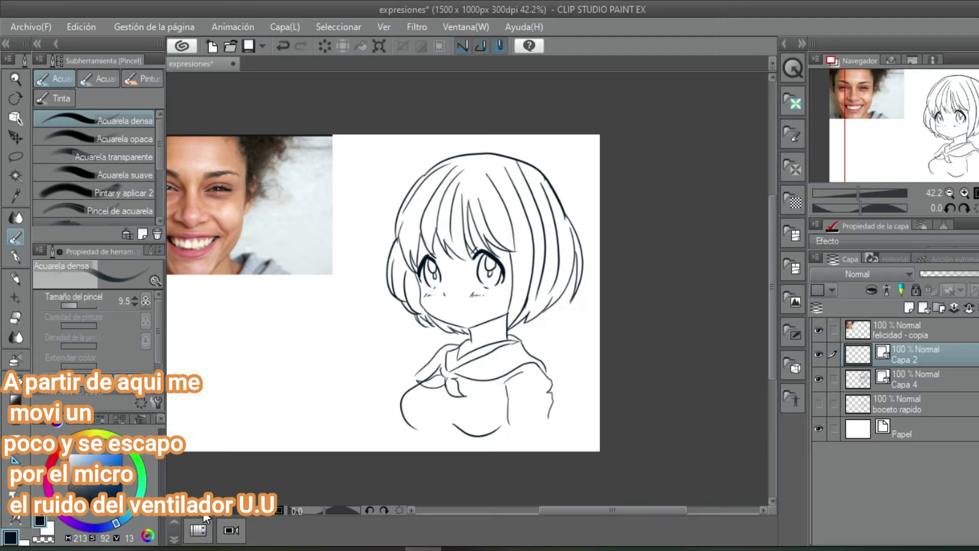
key(ctrl+plus)
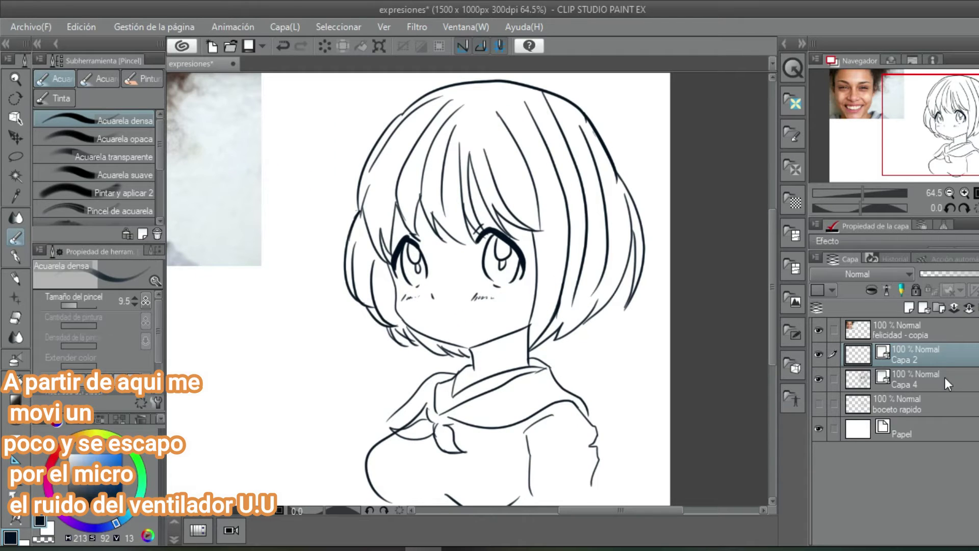
Step: Duplicate the Capa 4 line art layer, hide the original Capa 4 and make the copy the active layer
click(912, 381)
click(816, 377)
click(816, 377)
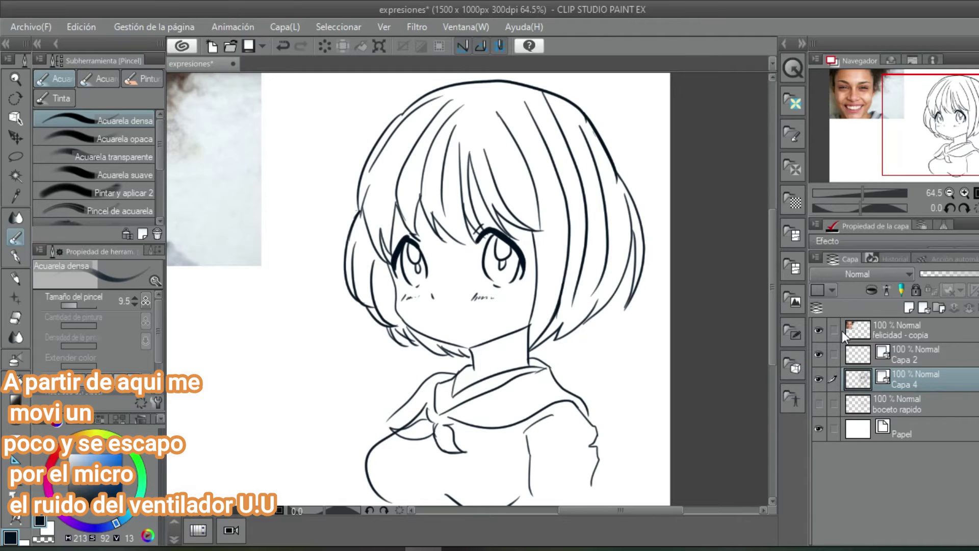
key(ctrl+v)
click(819, 404)
click(917, 405)
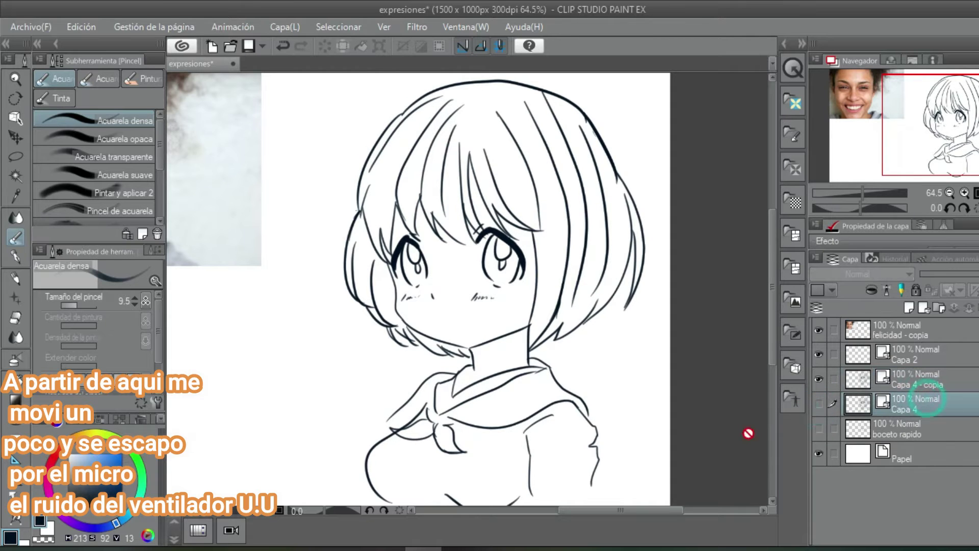
click(903, 382)
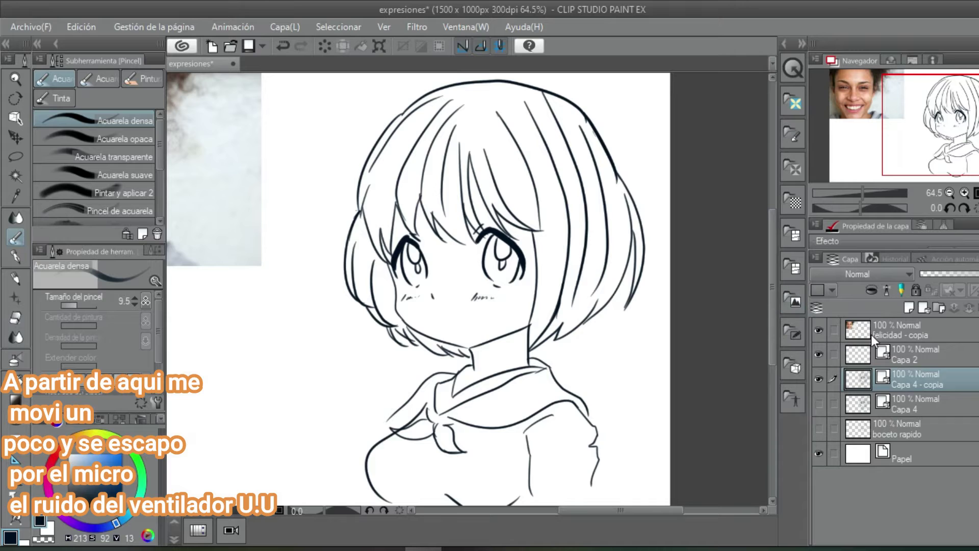
Step: Delete the empty Capa 2 layer and confirm its removal
click(895, 354)
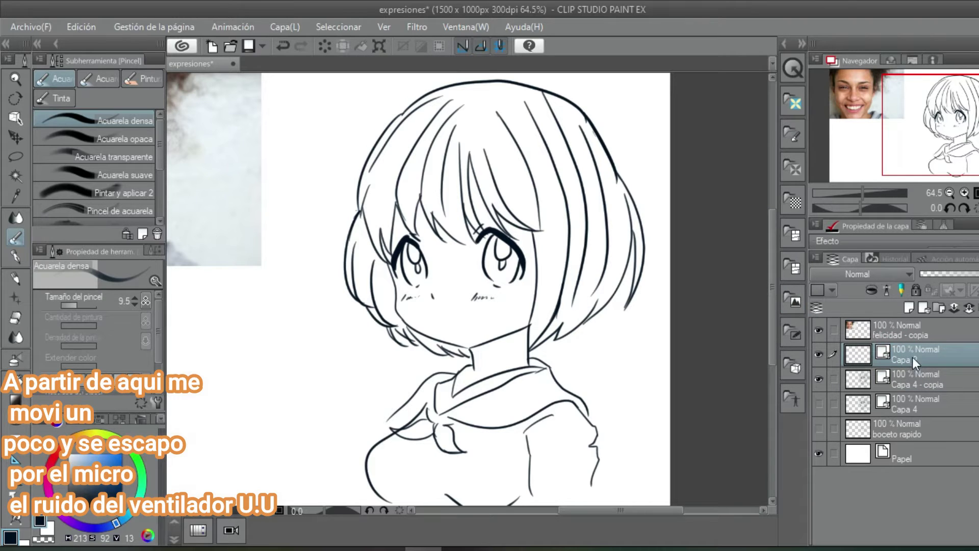
key(Delete)
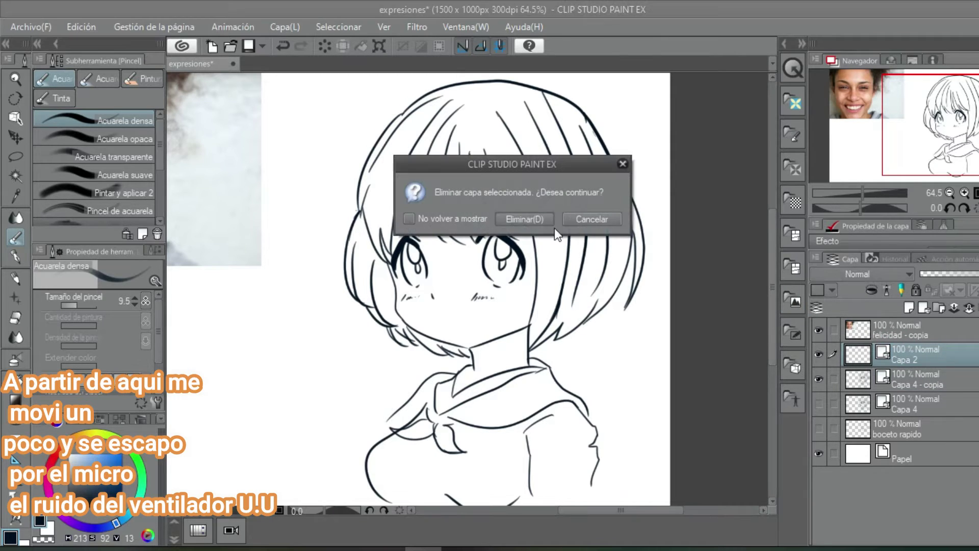
click(507, 280)
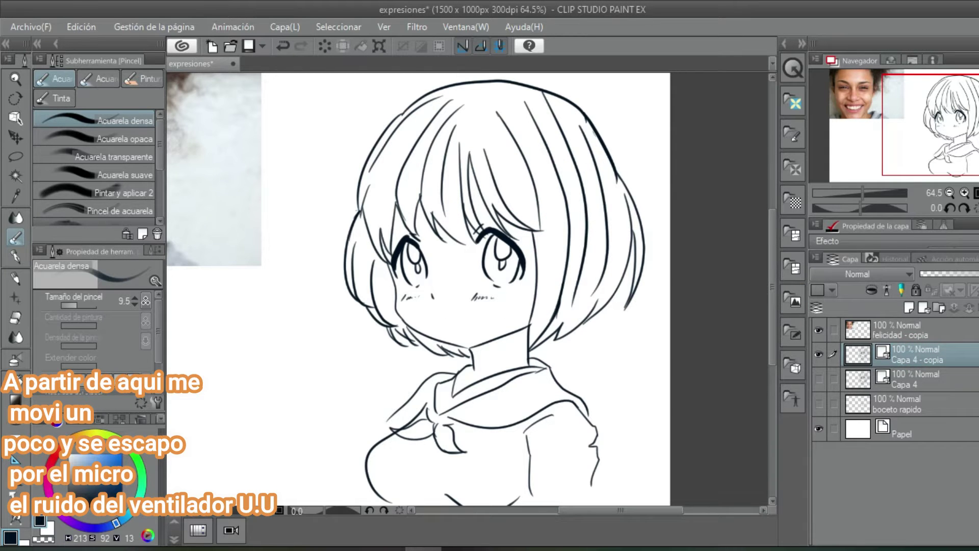
Step: Erase the small lower-lid marks beneath the girl's eyes with the Vector eraser and return to the Acuarela densa brush
mouse_move(592, 509)
mouse_down()
mouse_move(544, 512)
mouse_move(583, 515)
mouse_up()
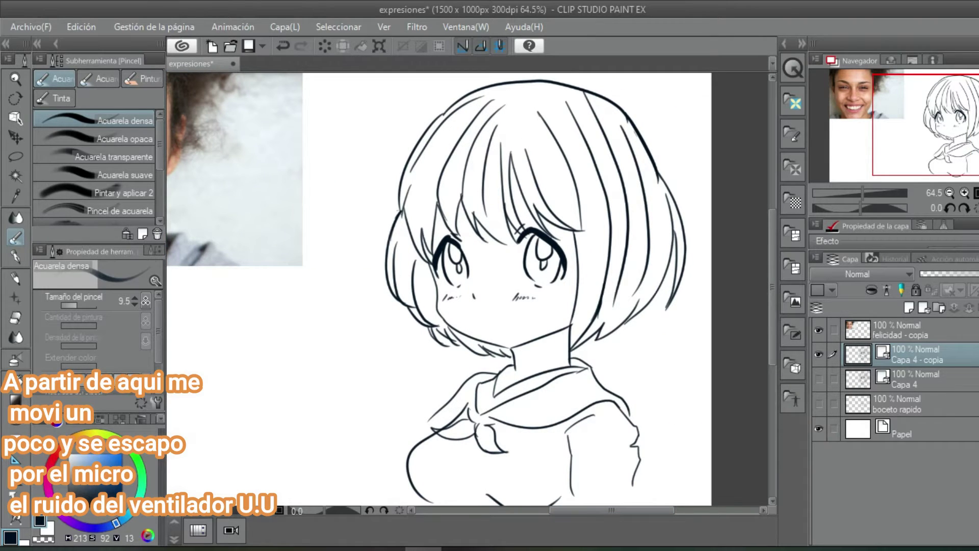
mouse_move(586, 515)
mouse_down()
mouse_move(553, 516)
mouse_move(591, 516)
mouse_up()
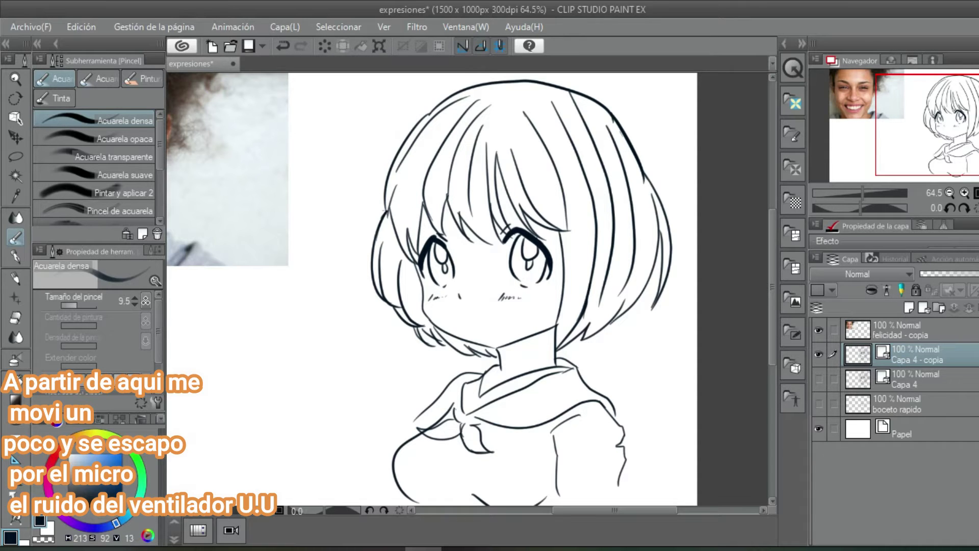
drag(594, 512, 619, 514)
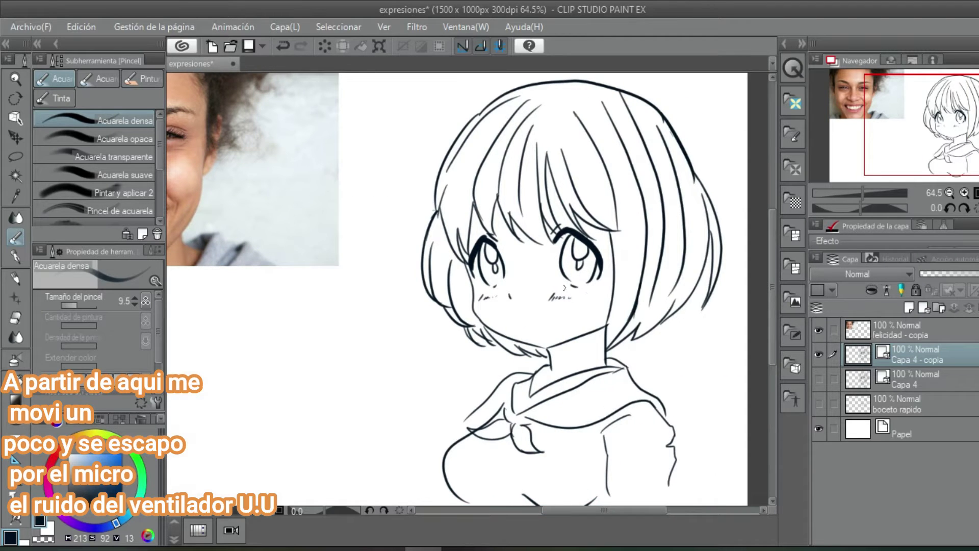
click(17, 318)
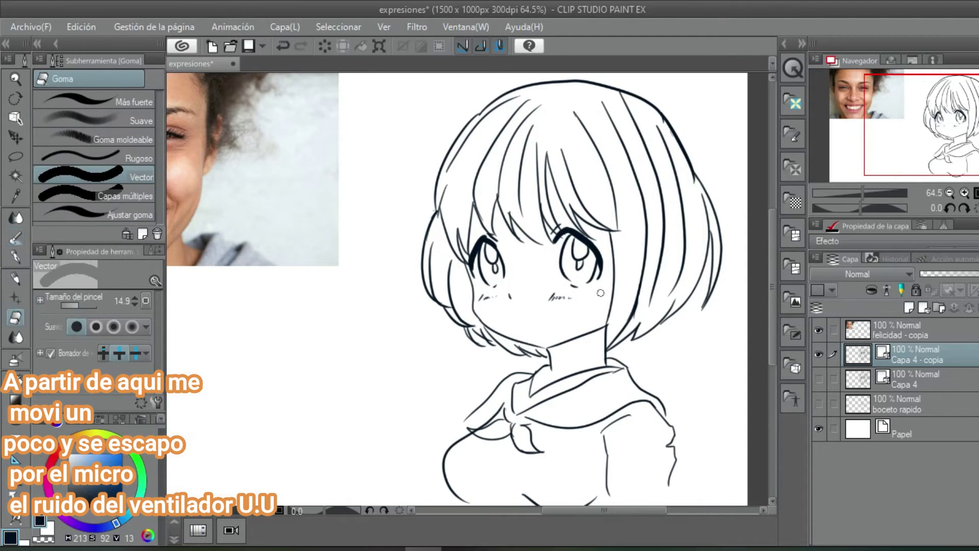
click(496, 288)
click(16, 238)
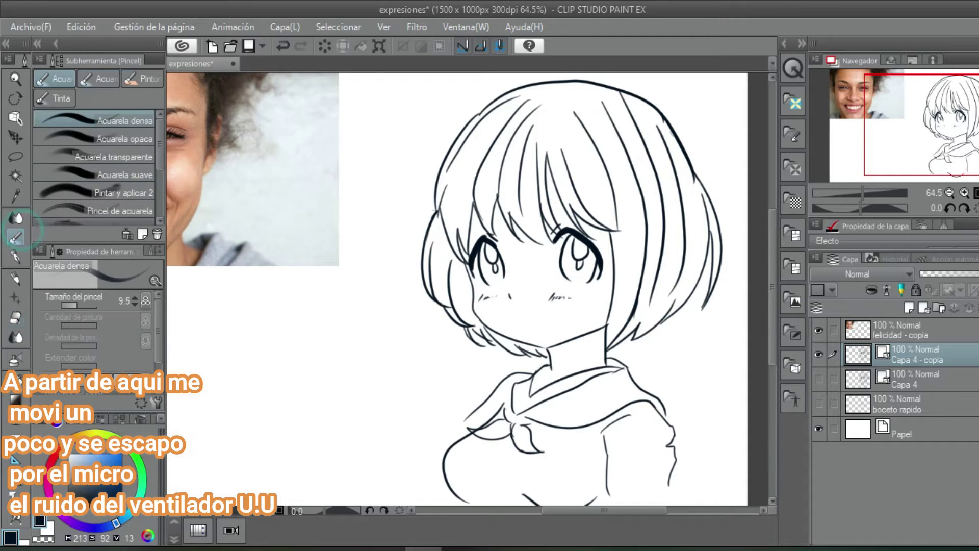
Step: Draw curved lower eyelid lines closing off both eyes from below, undoing and redoing strokes as needed
drag(563, 281, 591, 283)
key(ctrl+z)
key(ctrl+z)
key(ctrl+z)
mouse_move(507, 280)
mouse_down()
mouse_move(484, 285)
mouse_move(569, 314)
mouse_move(449, 309)
mouse_move(583, 322)
mouse_move(455, 318)
mouse_up()
key(ctrl+z)
key(ctrl+z)
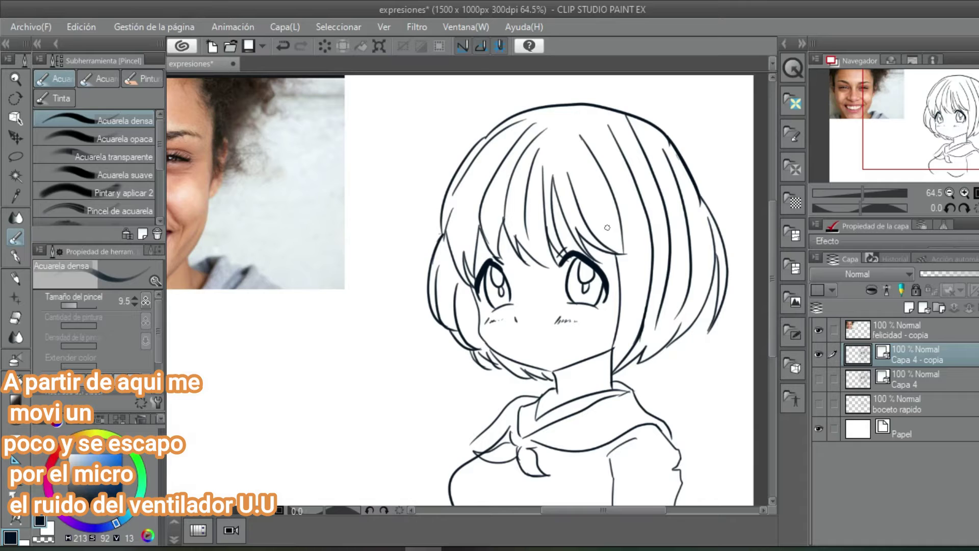
Step: Draw arched eyebrows across the bangs above both eyes, undoing the unsatisfactory strokes and redrawing them
drag(403, 295, 402, 314)
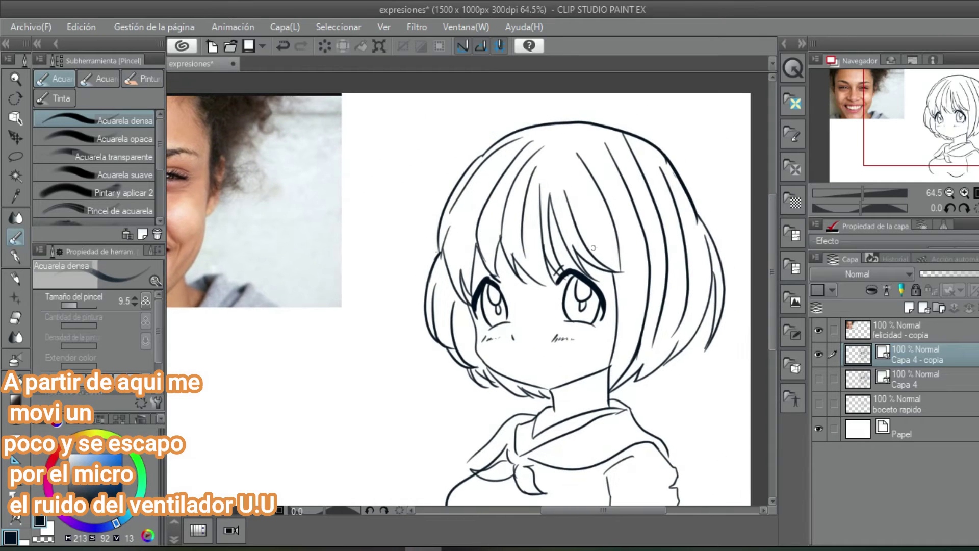
drag(462, 278, 499, 262)
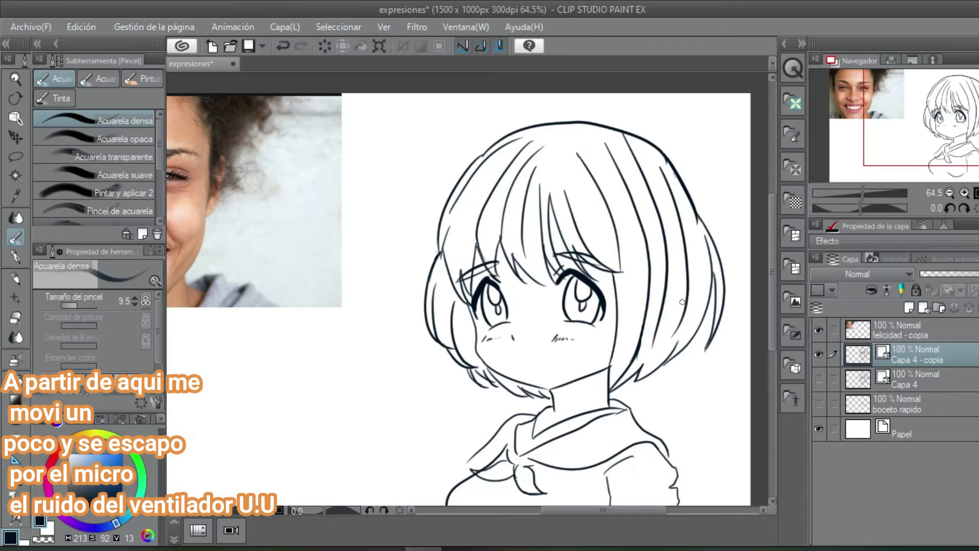
key(ctrl+z)
key(ctrl+z)
mouse_move(663, 335)
mouse_down()
mouse_move(644, 293)
mouse_move(657, 287)
mouse_up()
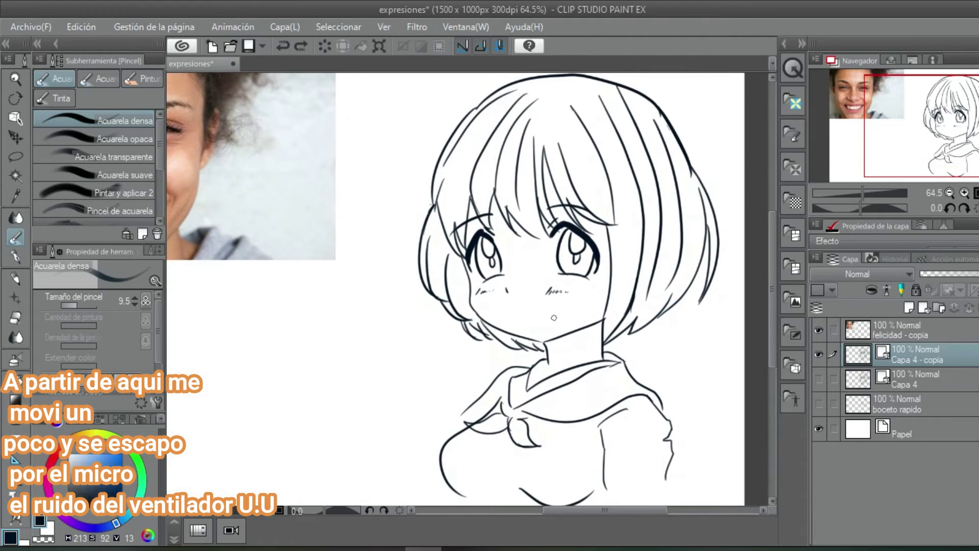
Step: Draw a wide open smiling mouth below the nose, undoing and redrawing strokes to refine its shape
mouse_move(444, 319)
mouse_down()
mouse_move(579, 330)
mouse_move(564, 313)
mouse_move(470, 310)
mouse_move(520, 306)
mouse_move(437, 319)
mouse_up()
mouse_move(520, 304)
mouse_down()
mouse_move(577, 301)
mouse_move(545, 327)
mouse_move(558, 329)
mouse_up()
key(ctrl+z)
key(ctrl+z)
key(ctrl+z)
key(ctrl+z)
key(ctrl+z)
key(ctrl+z)
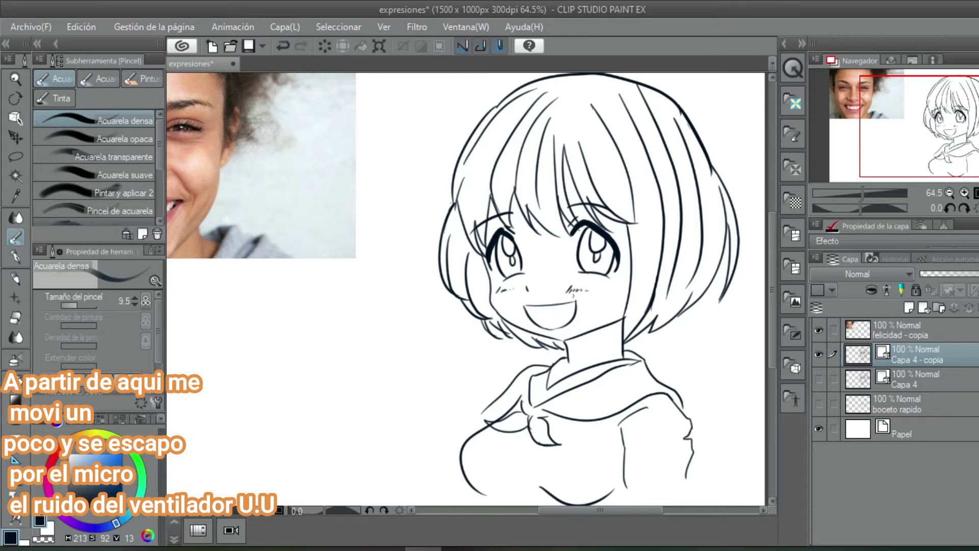
Step: Draw the upper-teeth line inside the open mouth, replacing the short curved attempt with a line spanning the mouth's width
mouse_move(385, 346)
mouse_down()
mouse_move(445, 328)
mouse_move(353, 372)
mouse_up()
mouse_move(494, 337)
mouse_down()
mouse_move(547, 333)
mouse_move(503, 333)
mouse_move(530, 331)
mouse_up()
key(ctrl+z)
key(ctrl+z)
key(ctrl+z)
key(ctrl+z)
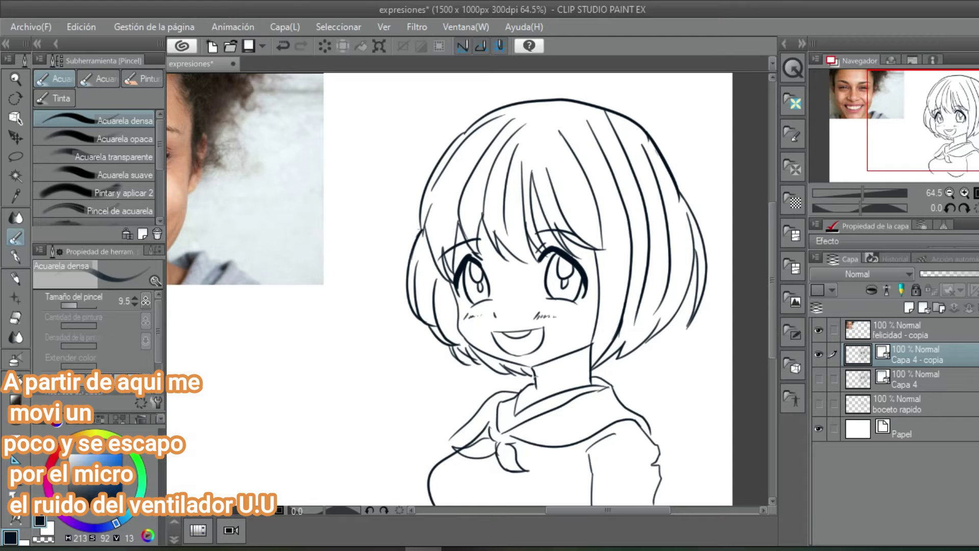
key(ctrl+z)
drag(493, 335, 542, 330)
key(ctrl+z)
key(ctrl+z)
key(ctrl+z)
key(ctrl+z)
key(ctrl+z)
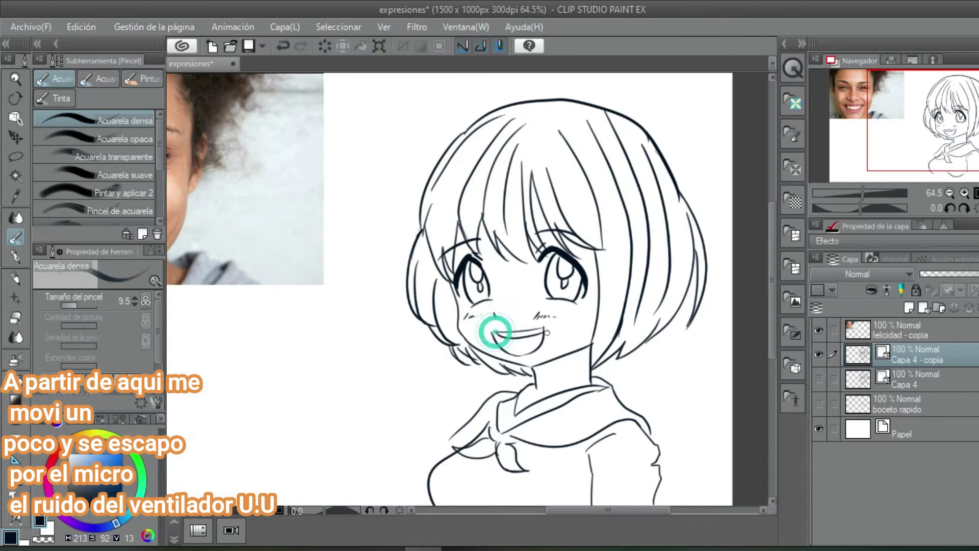
Step: Draw the tongue's curve in the lower part of the open mouth with the Acuarela densa brush
key(e)
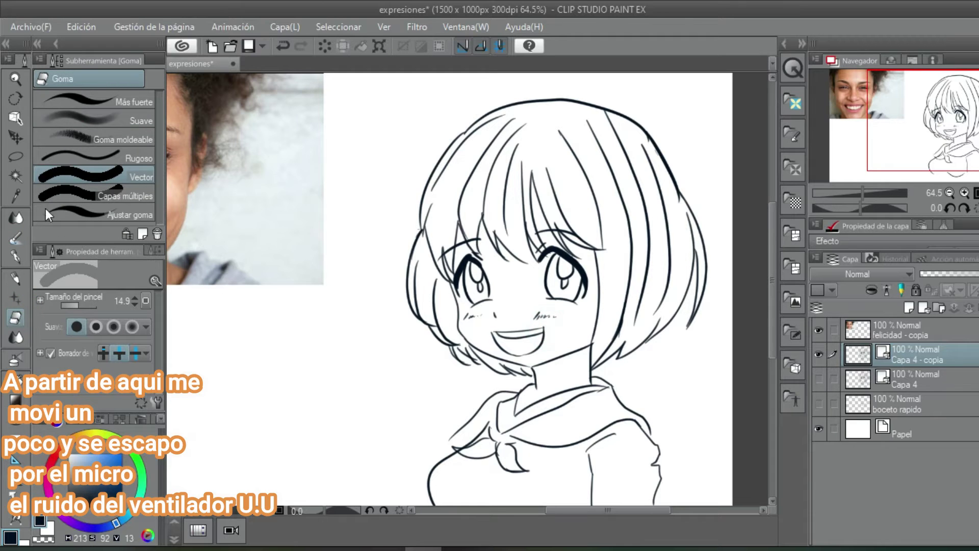
click(16, 238)
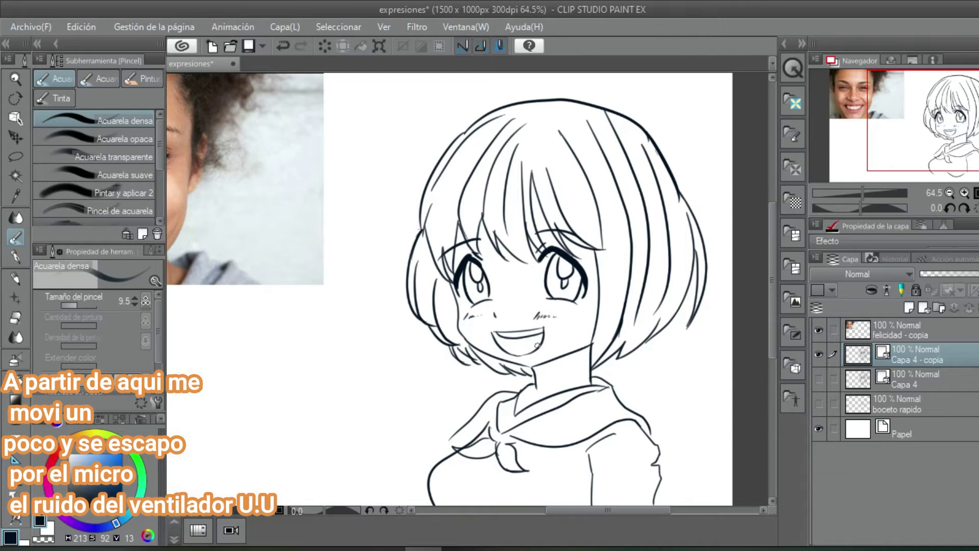
drag(521, 344, 504, 350)
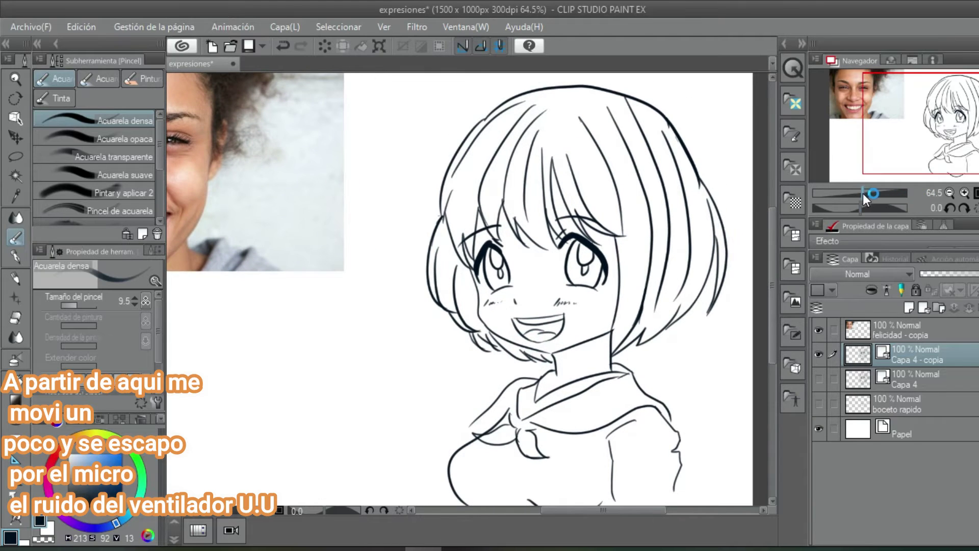
Step: Toggle the Capa 4 - copia layer's visibility to check the smiling drawing, and rename that layer to "sonriente"
mouse_move(865, 196)
mouse_down()
mouse_move(850, 197)
mouse_move(859, 197)
mouse_up()
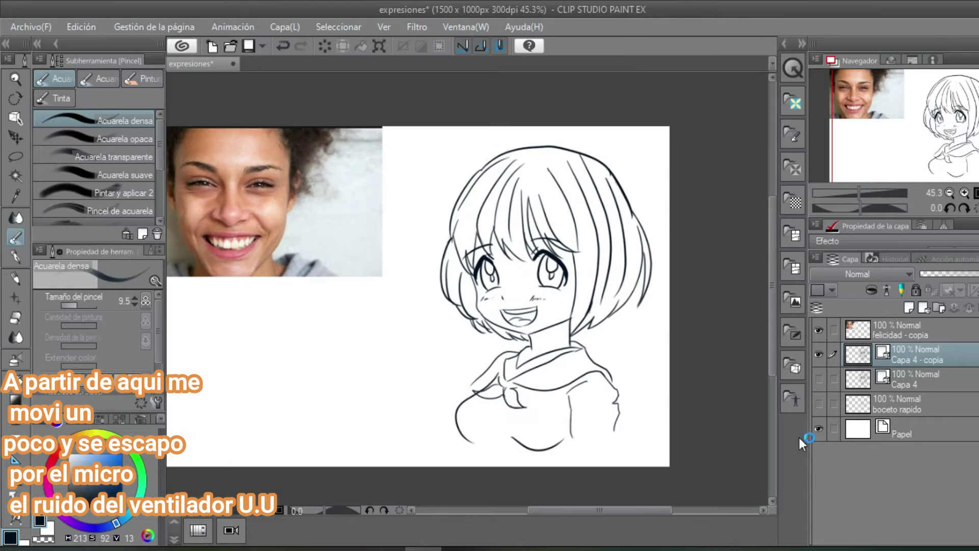
click(818, 353)
click(818, 353)
double_click(932, 361)
text(s)
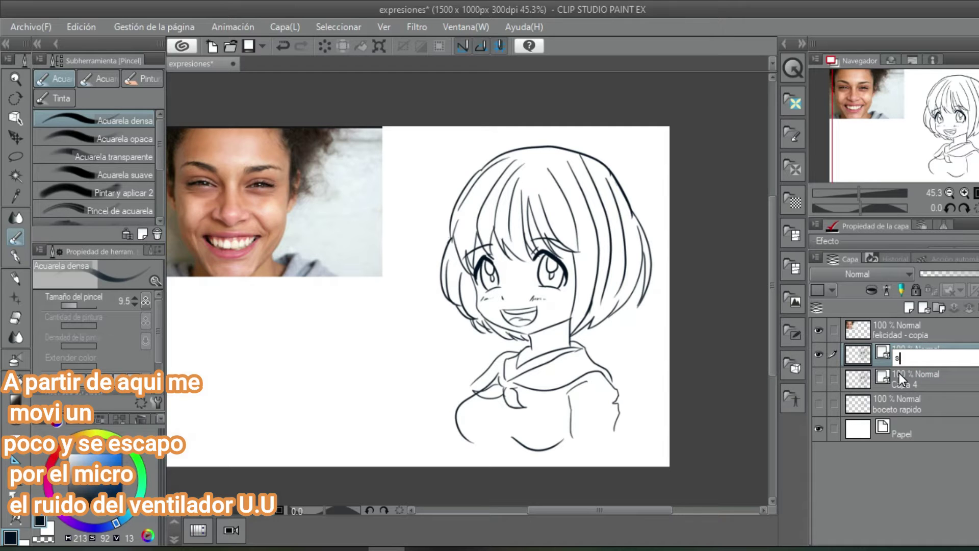
text(onriente)
click(957, 376)
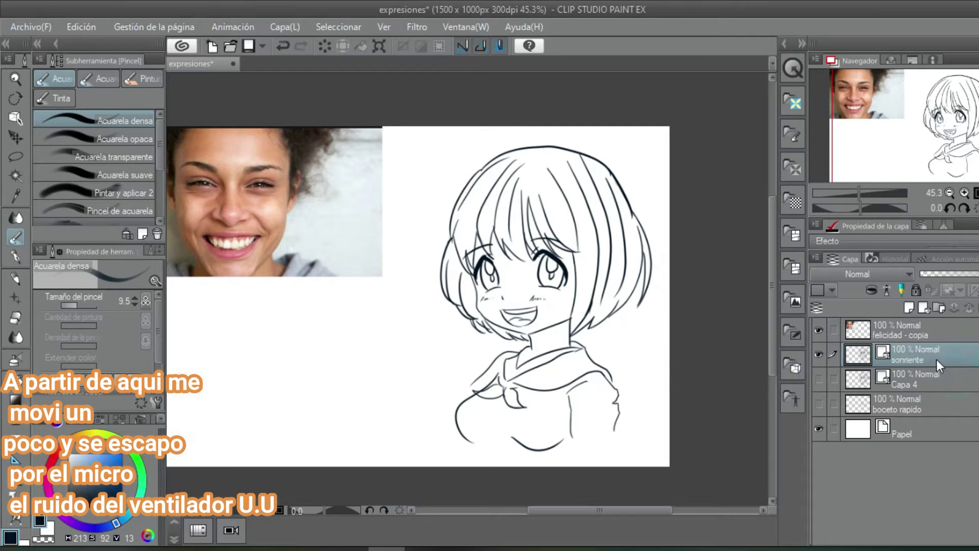
Step: Place Capa 4 above the sonriente layer, make Capa 4 visible and hide sonriente
drag(943, 390, 930, 368)
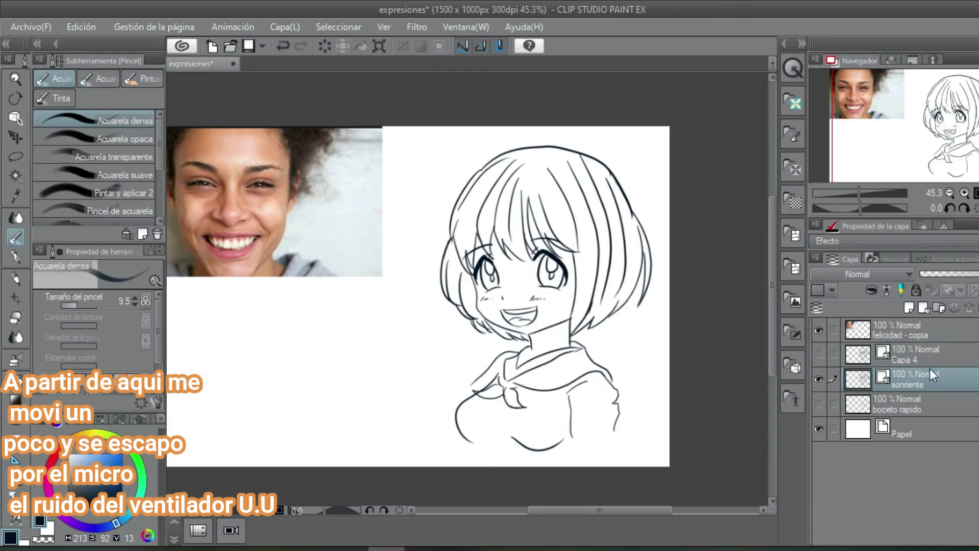
click(820, 355)
click(819, 379)
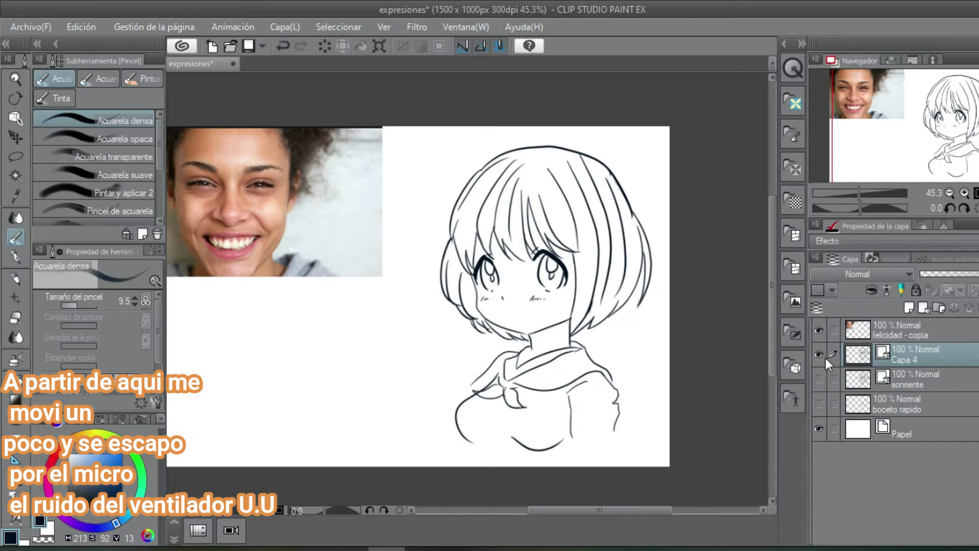
click(819, 378)
click(819, 378)
Step: Copy and paste Capa 4 as a new layer for the next expression and hide the original
key(ctrl+c)
key(ctrl+v)
click(819, 379)
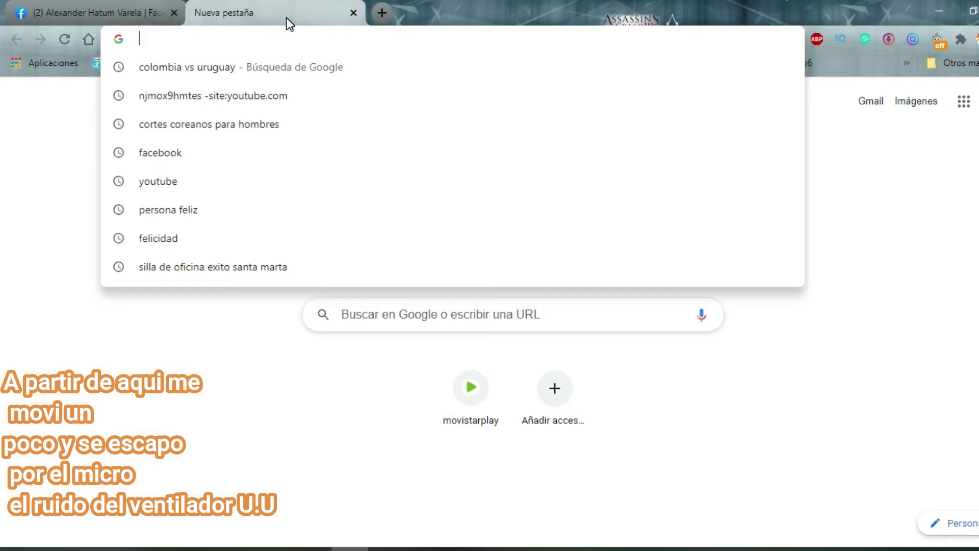
Step: Search Google for "miendo persona" and show the image results
text(miend)
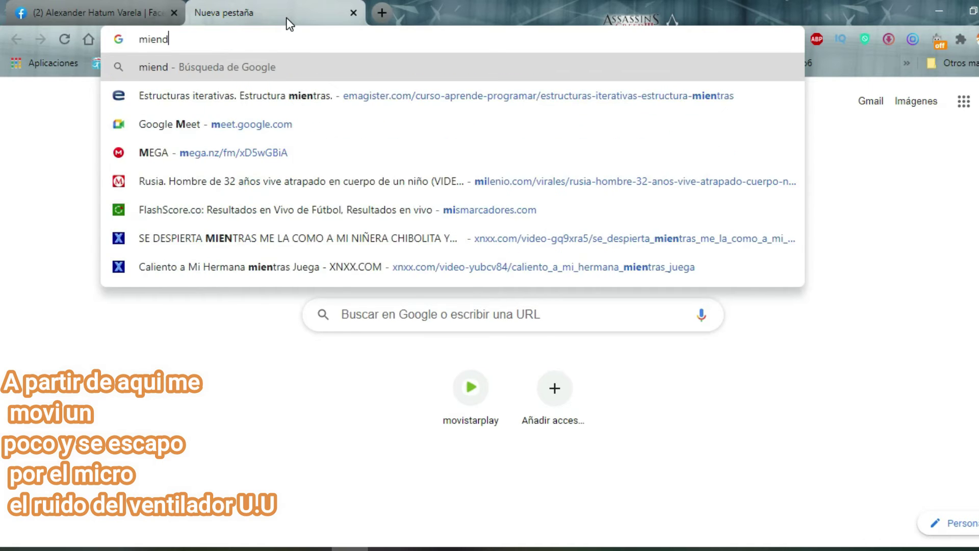
text(o p)
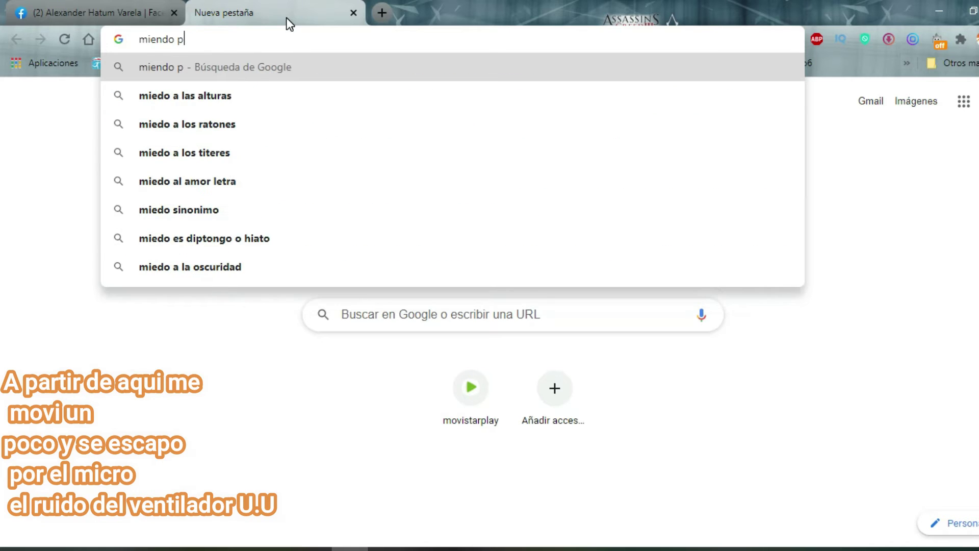
text(ersona)
key(Return)
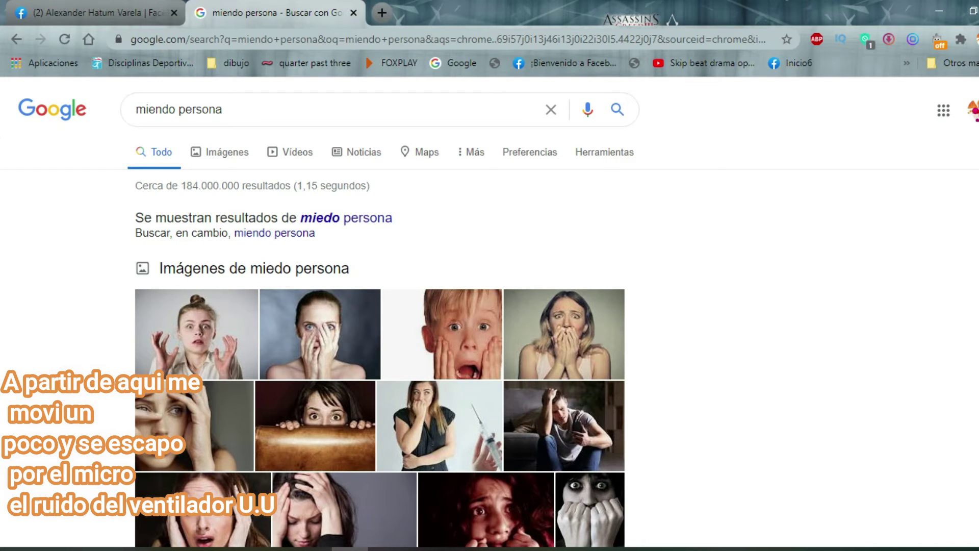
scroll(877, 212, down, 4)
scroll(877, 212, up, 3)
click(229, 111)
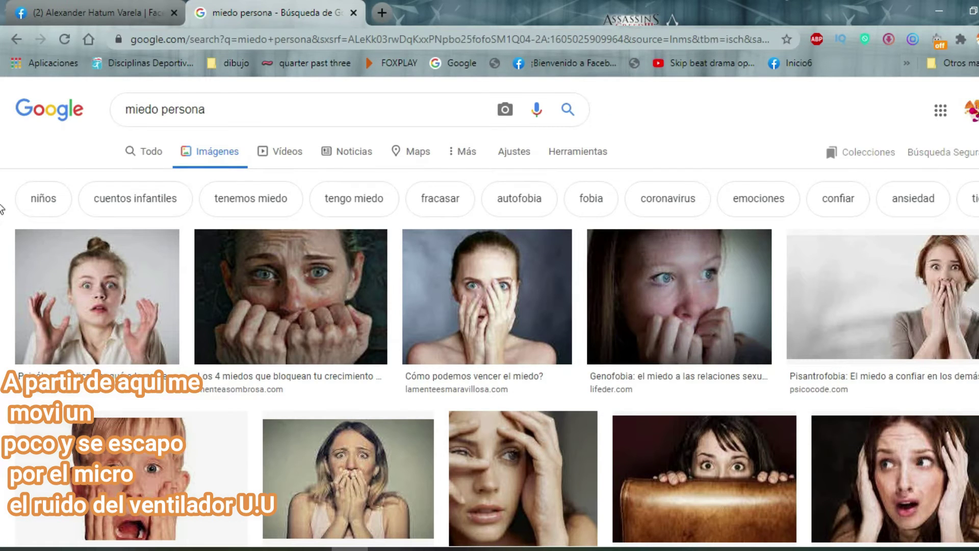
Step: Look through the photos of frightened people and refine the image search to "miedo persona mujer"
scroll(944, 173, down, 6)
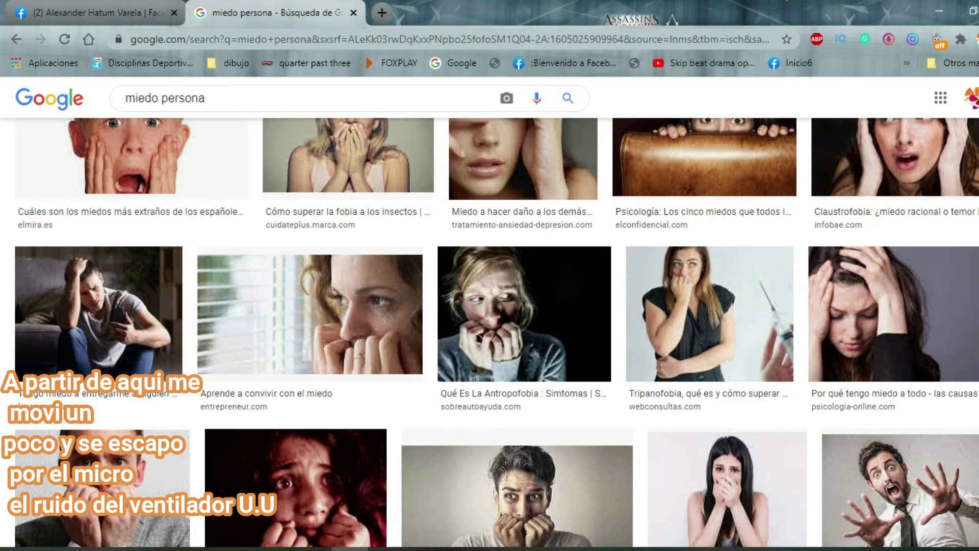
scroll(489, 331, down, 3)
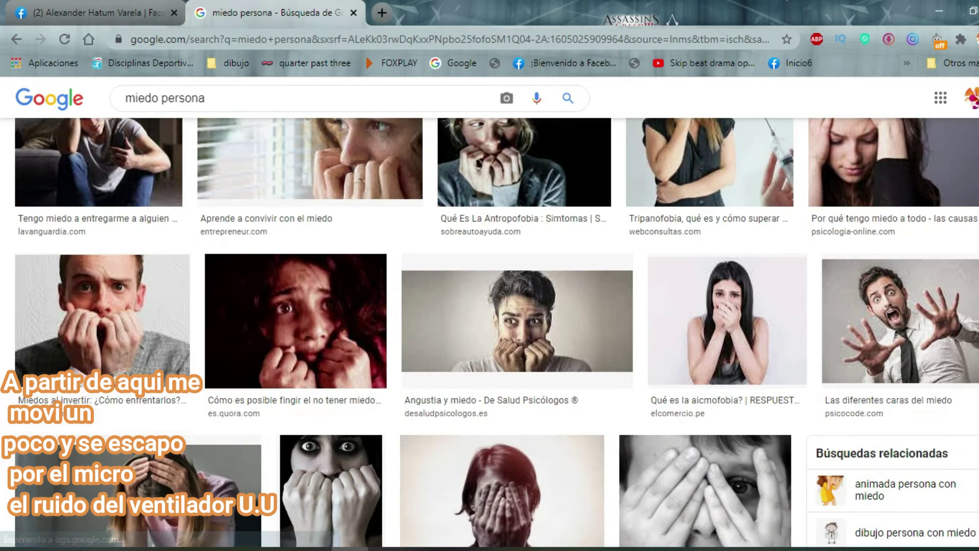
scroll(490, 332, down, 3)
scroll(490, 331, down, 5)
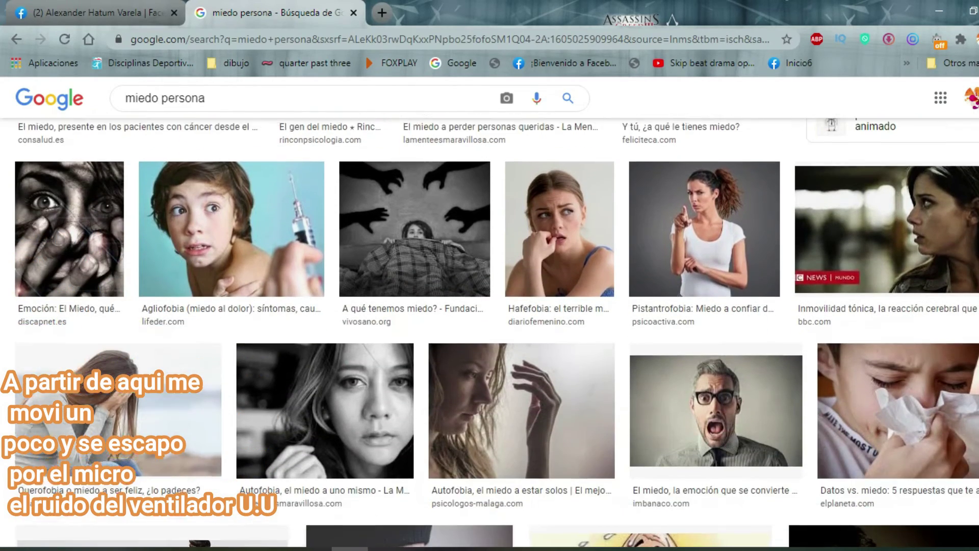
scroll(490, 332, down, 15)
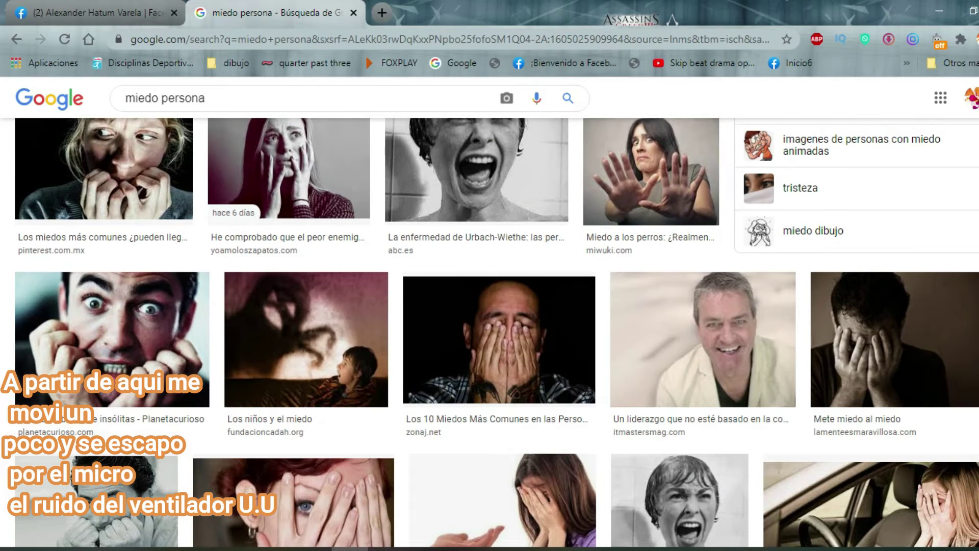
scroll(489, 332, up, 20)
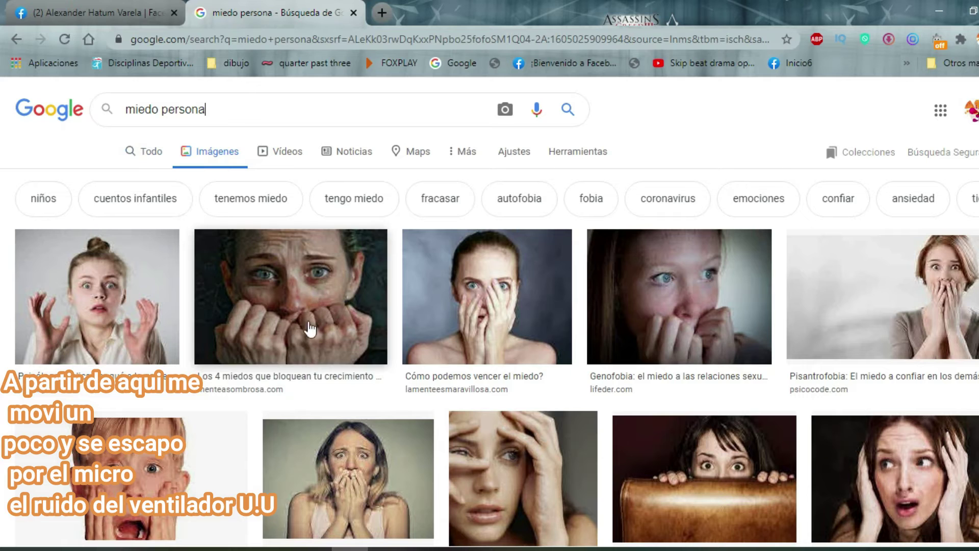
text(mujer)
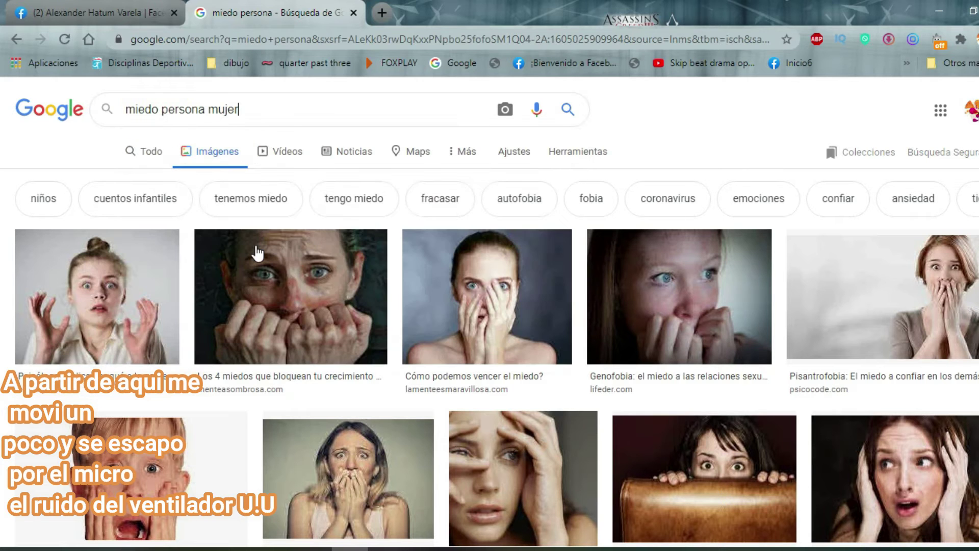
key(Return)
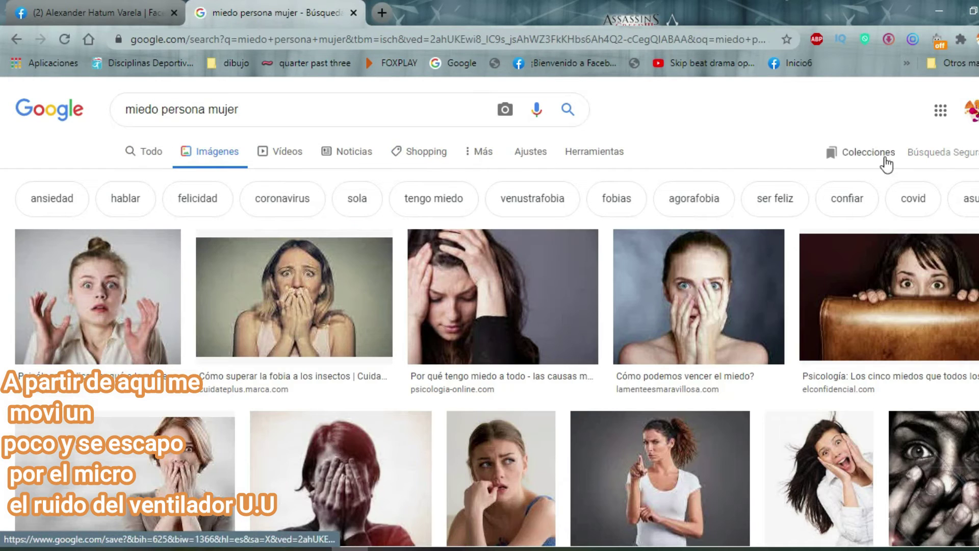
Step: Look through the photos of frightened women and open the first one, showing a woman with a hair bun and raised hands
scroll(886, 164, down, 5)
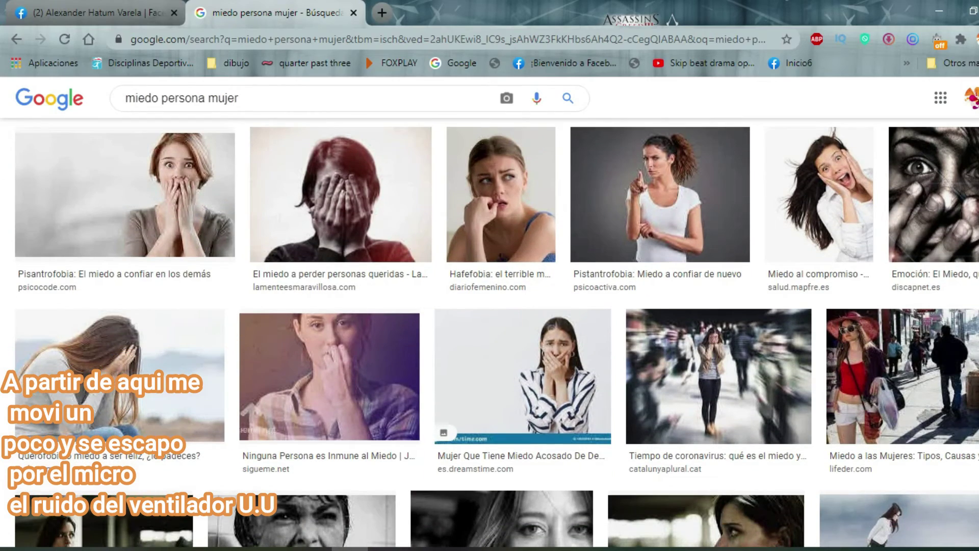
scroll(490, 332, down, 5)
scroll(490, 332, down, 14)
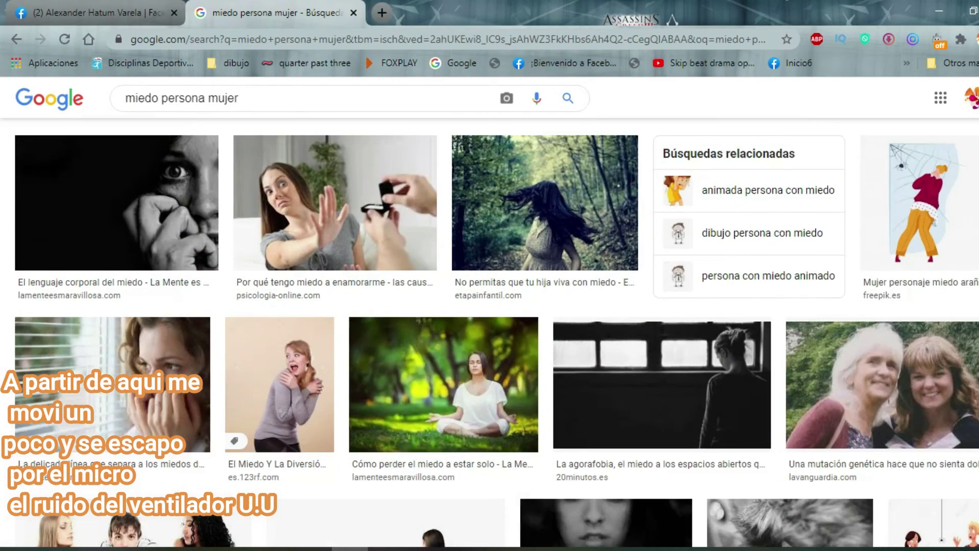
scroll(490, 332, down, 5)
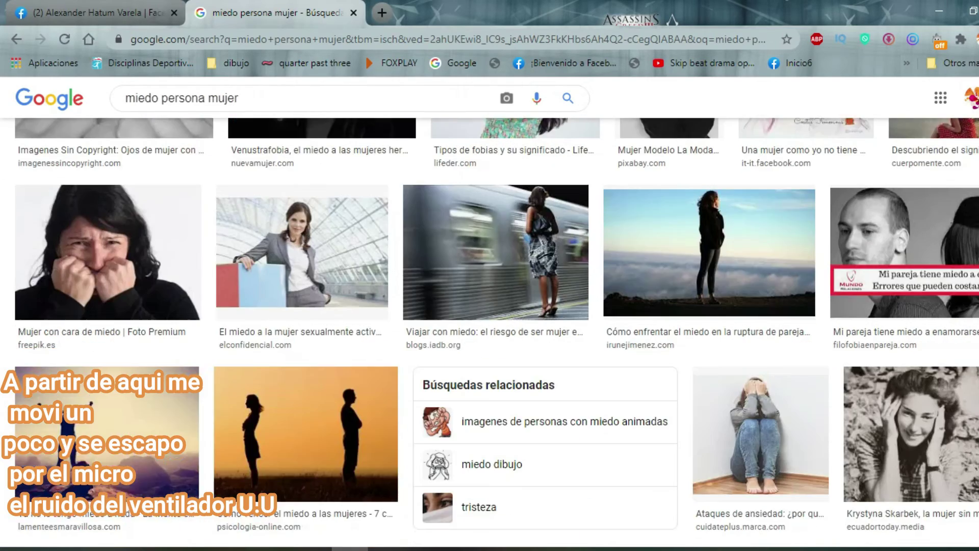
scroll(490, 331, down, 1)
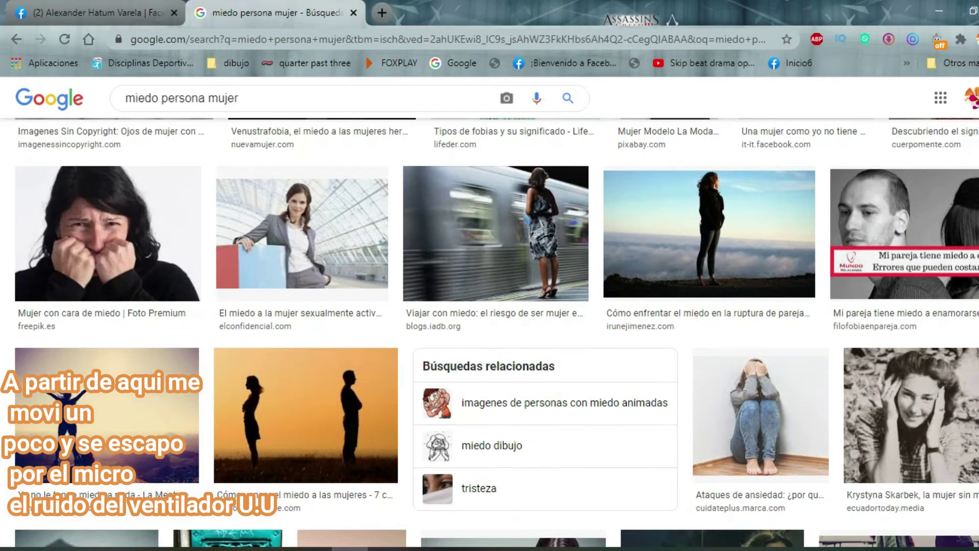
scroll(490, 332, down, 6)
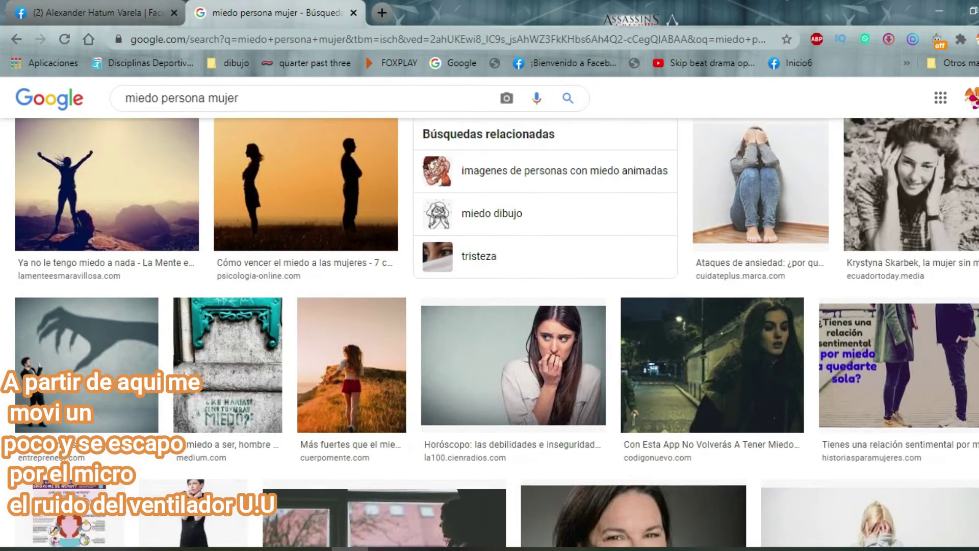
scroll(490, 332, down, 15)
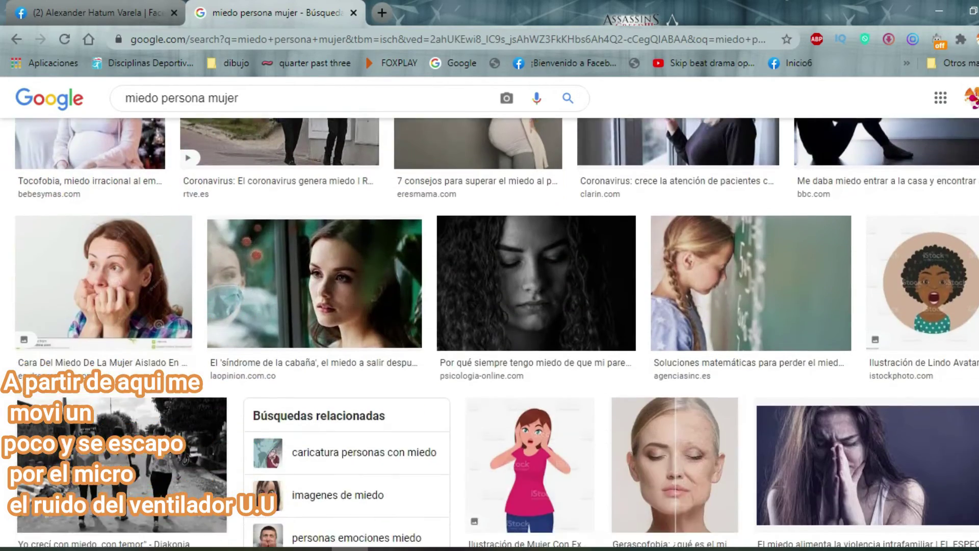
scroll(489, 332, down, 4)
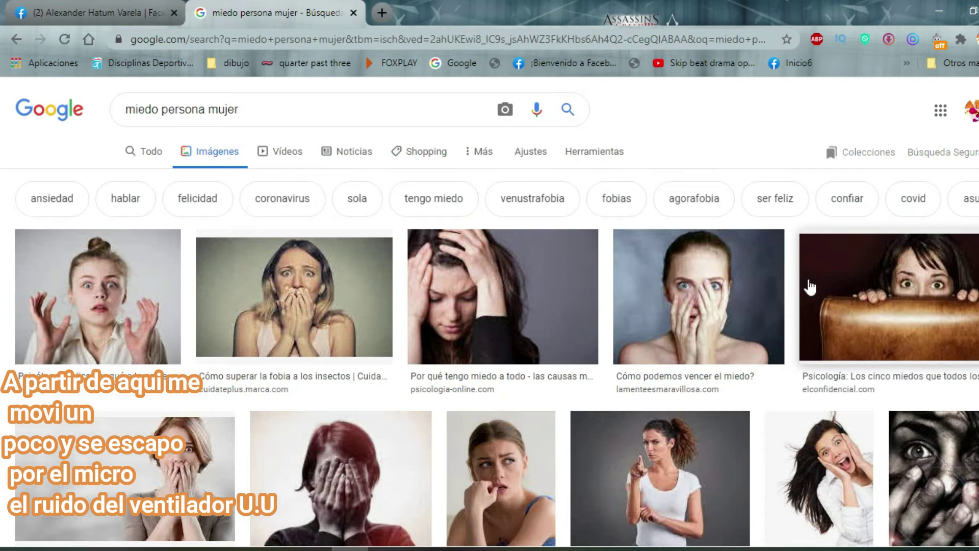
click(123, 313)
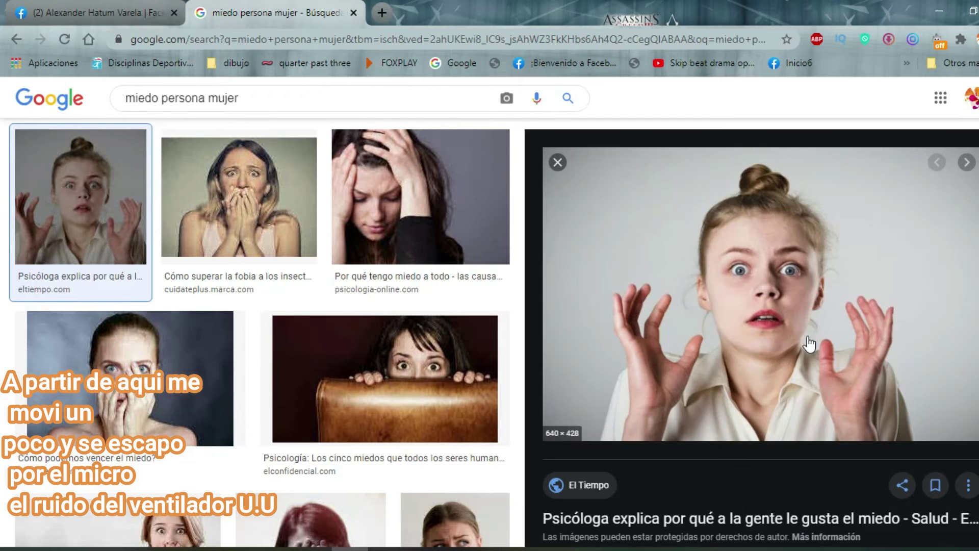
Step: Capture the enlarged photo with the Snipping Tool and paste it in Clip Studio Paint as a new layer above Capa 4 - copia
click(251, 549)
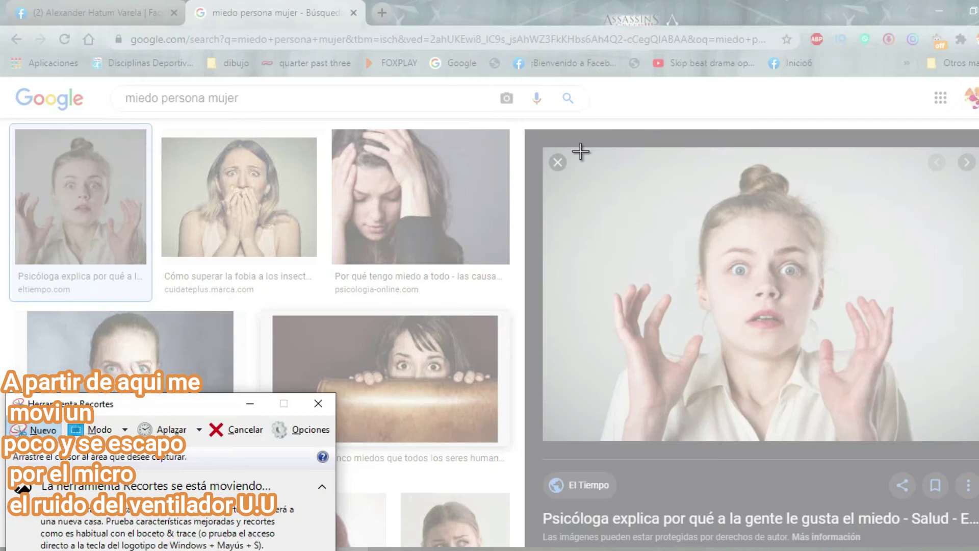
drag(572, 148, 929, 442)
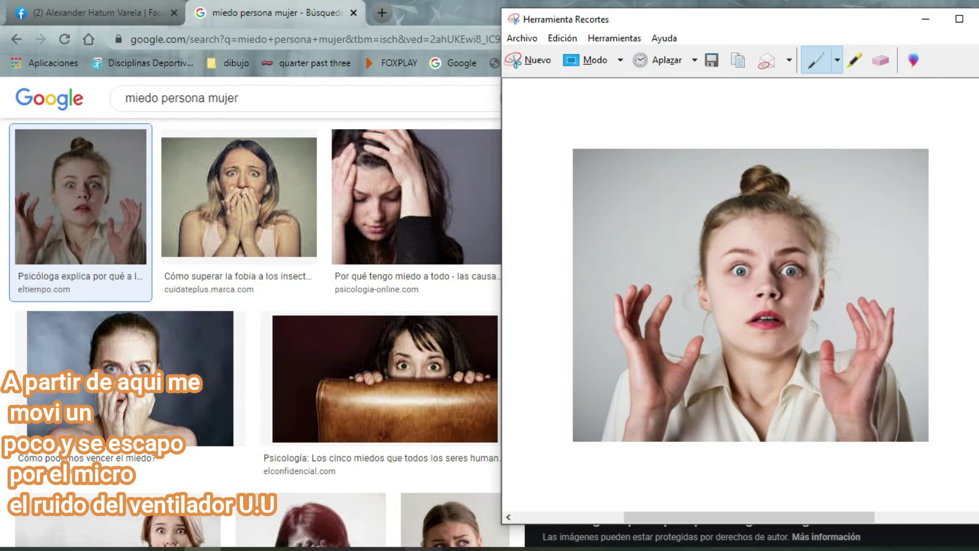
click(386, 546)
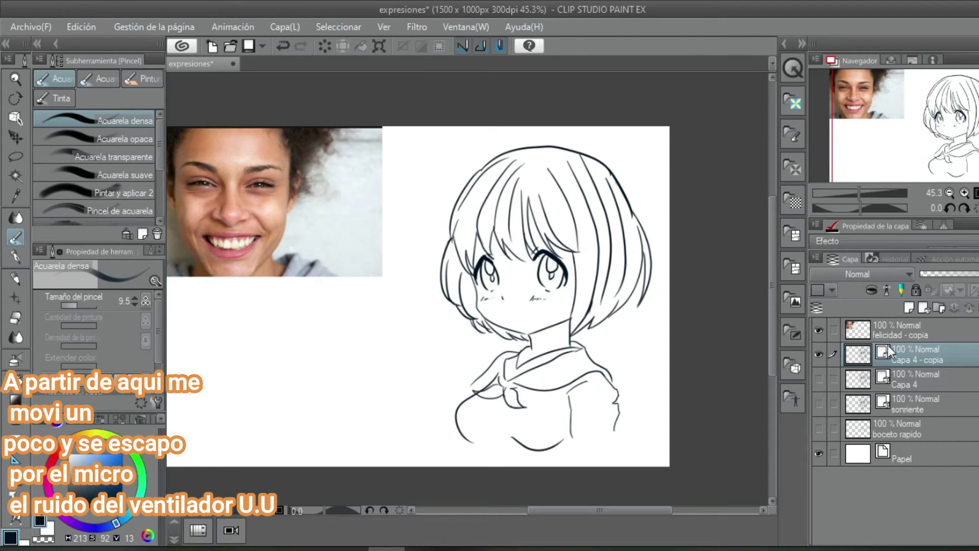
key(ctrl+shift+n)
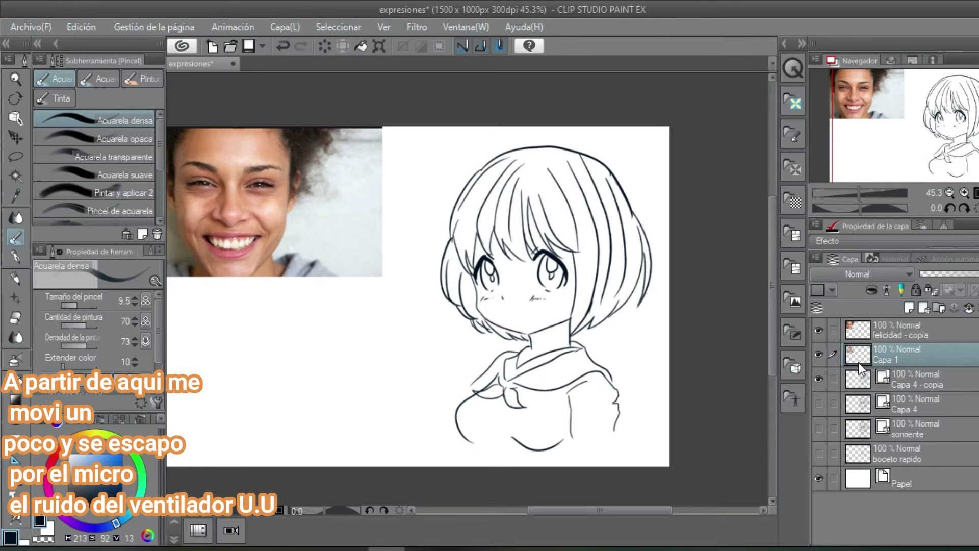
Step: Hide the felicidad - copia layer and enlarge the pasted photo of the frightened woman by about 30%
click(817, 330)
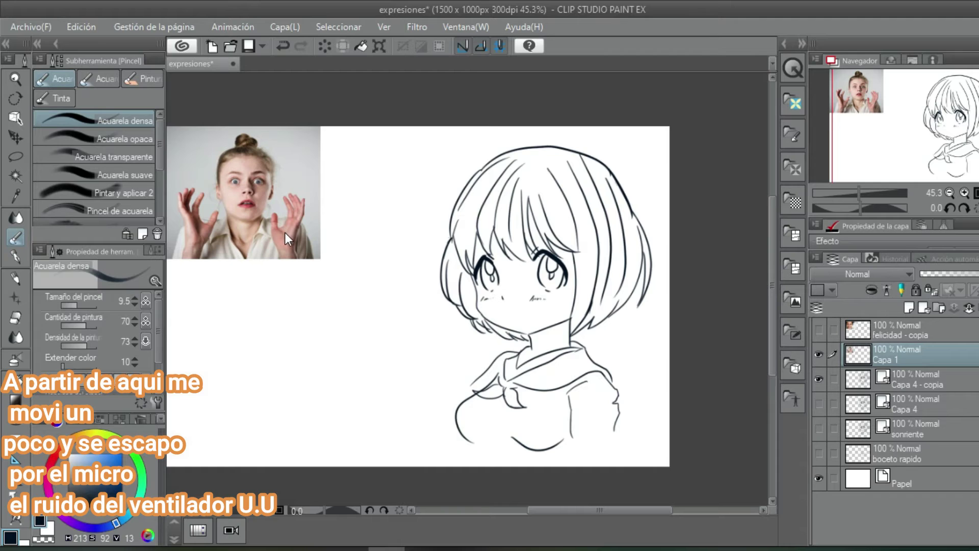
key(ctrl+t)
drag(322, 260, 366, 306)
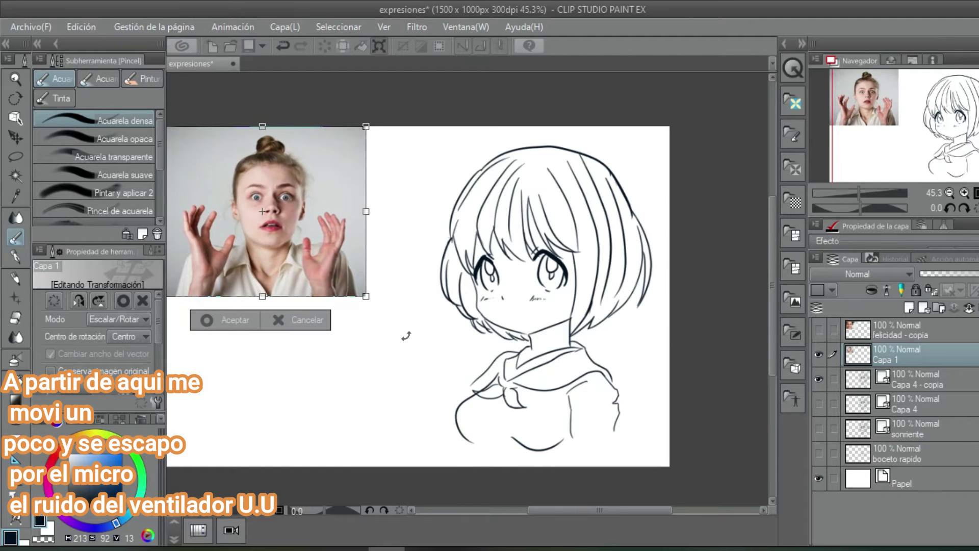
click(213, 320)
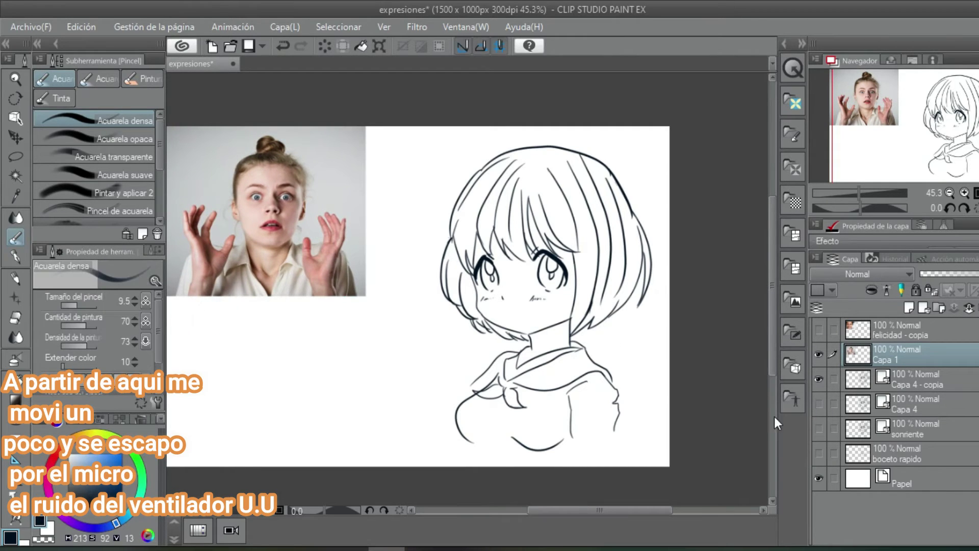
Step: Draw worried, slanted eyebrows above both of the girl's eyes on the Capa 4 - copia layer with the Acuarela densa brush
click(927, 380)
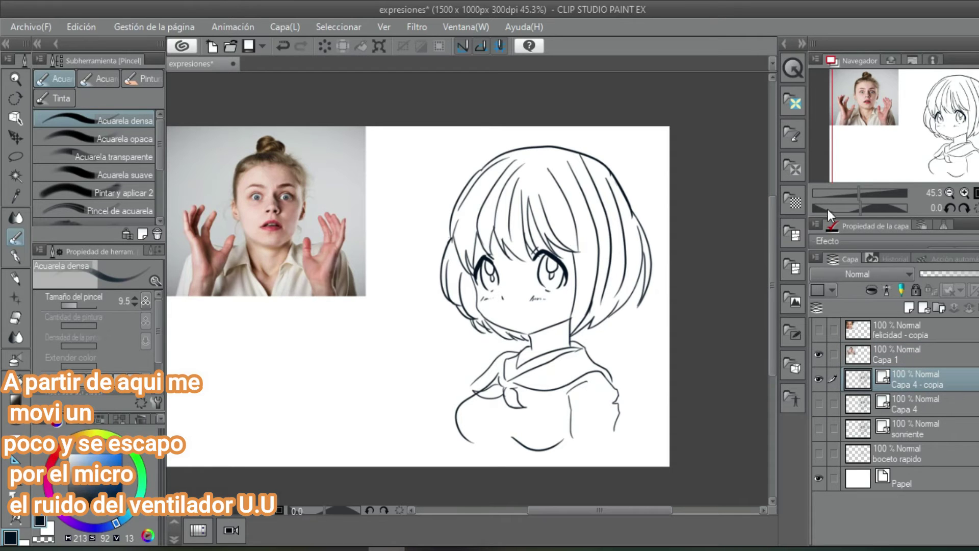
drag(860, 194, 861, 193)
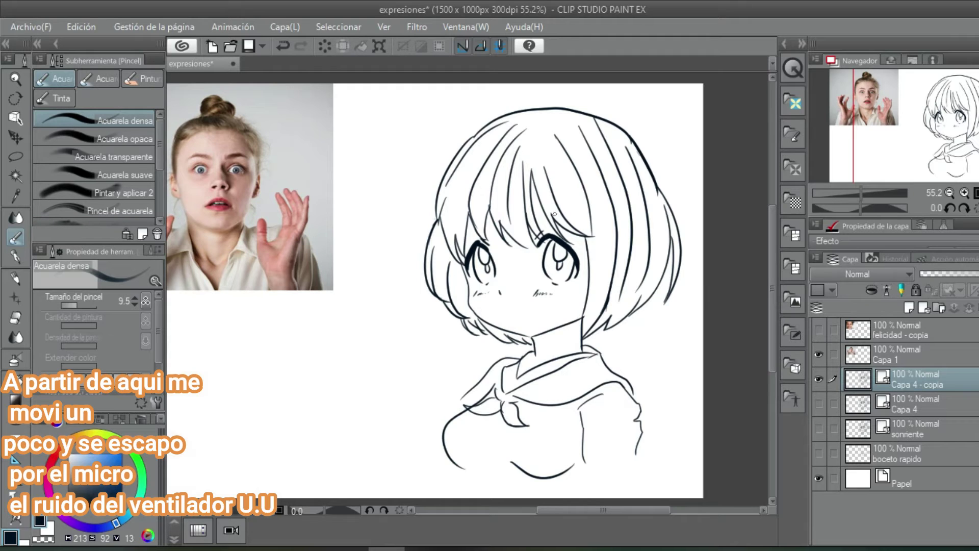
drag(537, 223, 572, 231)
drag(458, 238, 484, 228)
key(ctrl+z)
key(ctrl+z)
mouse_move(466, 248)
mouse_down()
mouse_move(496, 227)
mouse_move(591, 238)
mouse_up()
Step: Draw a small wavy closed mouth with a short line beneath it on the girl's face
drag(502, 311, 540, 314)
key(ctrl+z)
drag(516, 321, 526, 321)
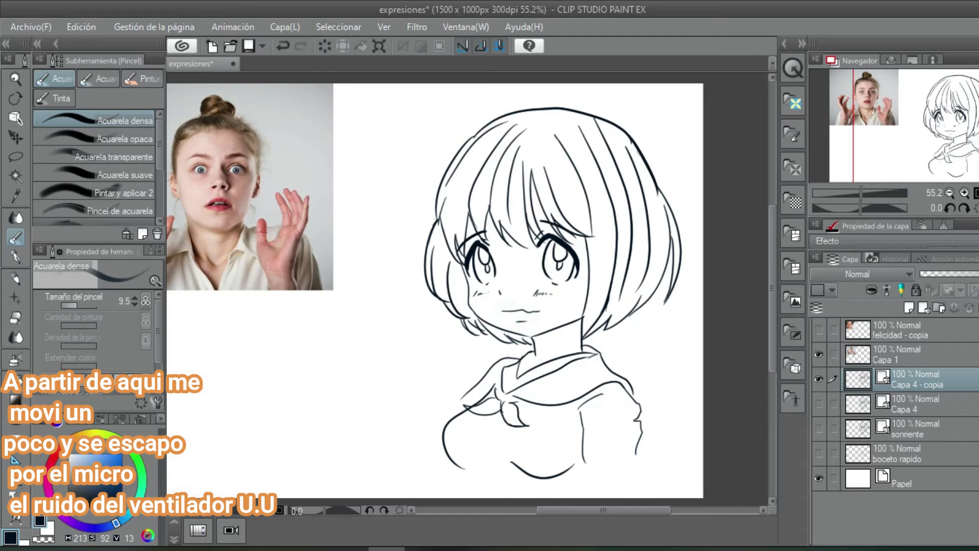
Step: Draw small teardrops welling up at the lower edge of both of the girl's eyes
mouse_move(574, 280)
mouse_down()
mouse_move(575, 304)
mouse_move(569, 284)
mouse_up()
key(ctrl+z)
click(556, 280)
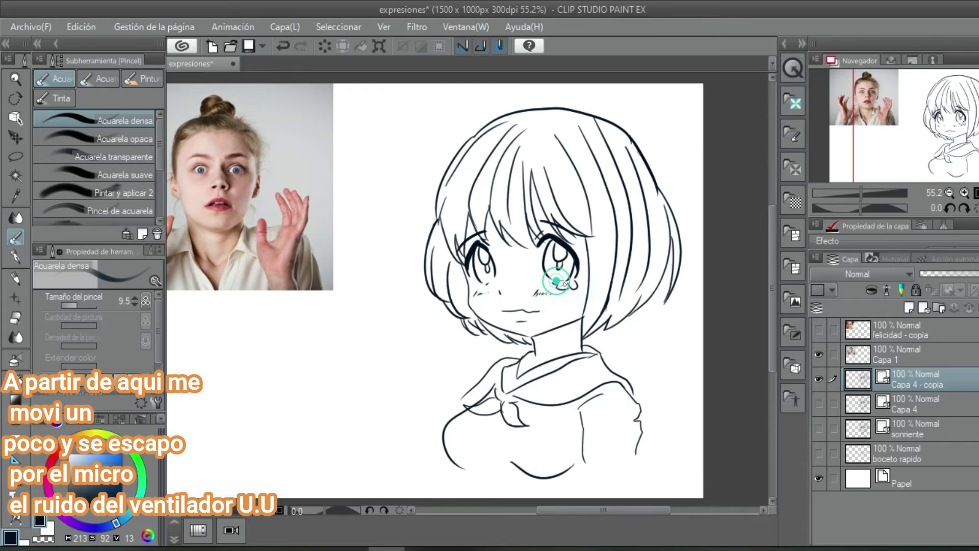
drag(488, 281, 487, 289)
Step: Rename the Capa 4 - copia layer to "casi llorando del miendo"
double_click(932, 385)
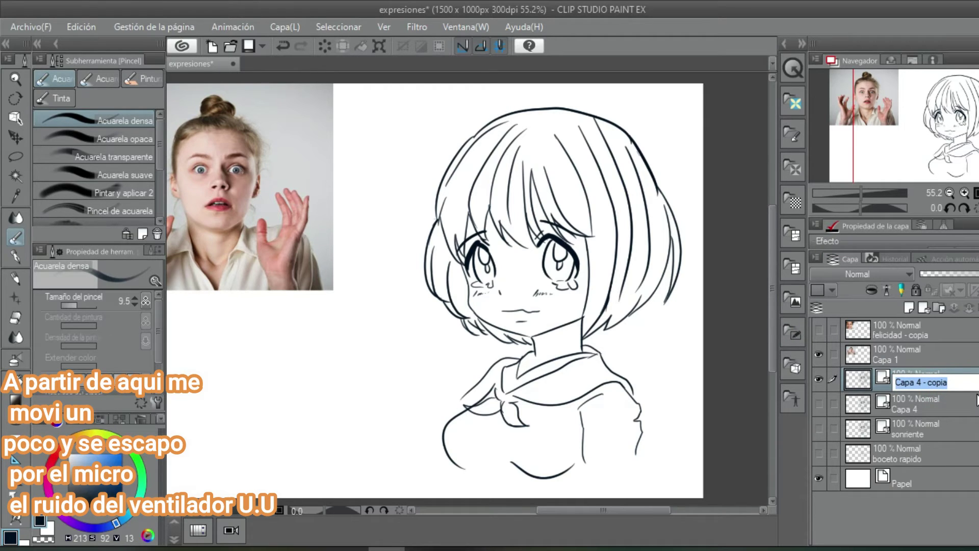
text(casi llorando del miendo)
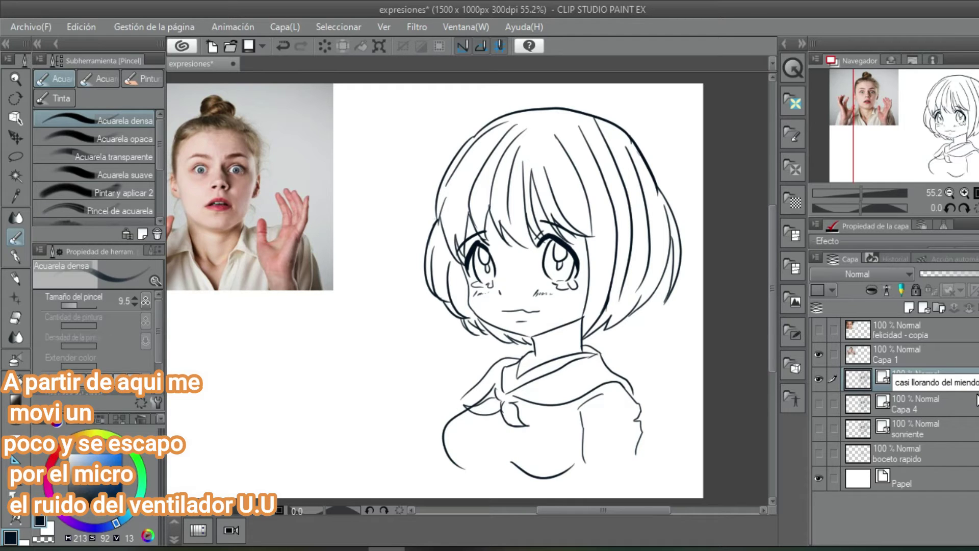
key(Return)
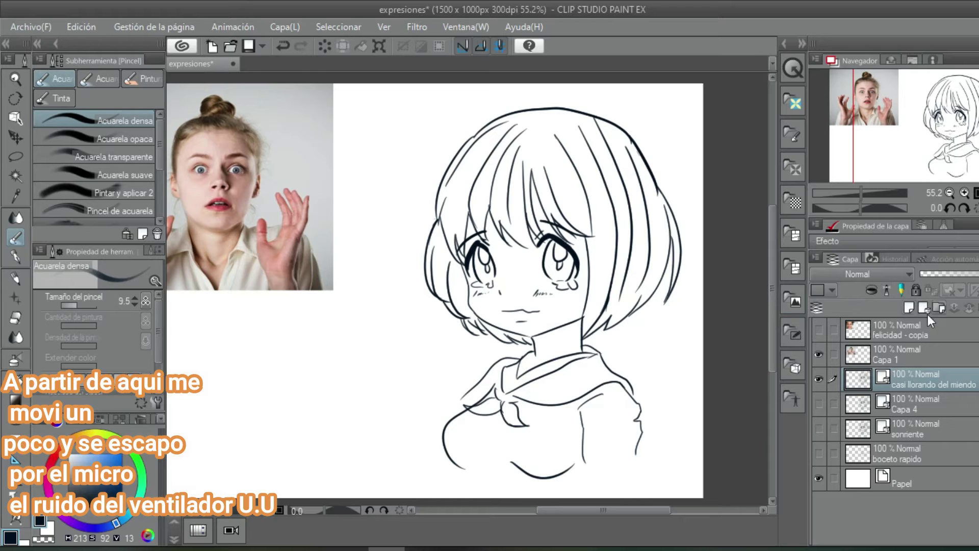
Step: Hide the casi llorando del miendo layer, move it below Capa 4, and make Capa 4 visible and active
click(819, 380)
drag(925, 383, 920, 412)
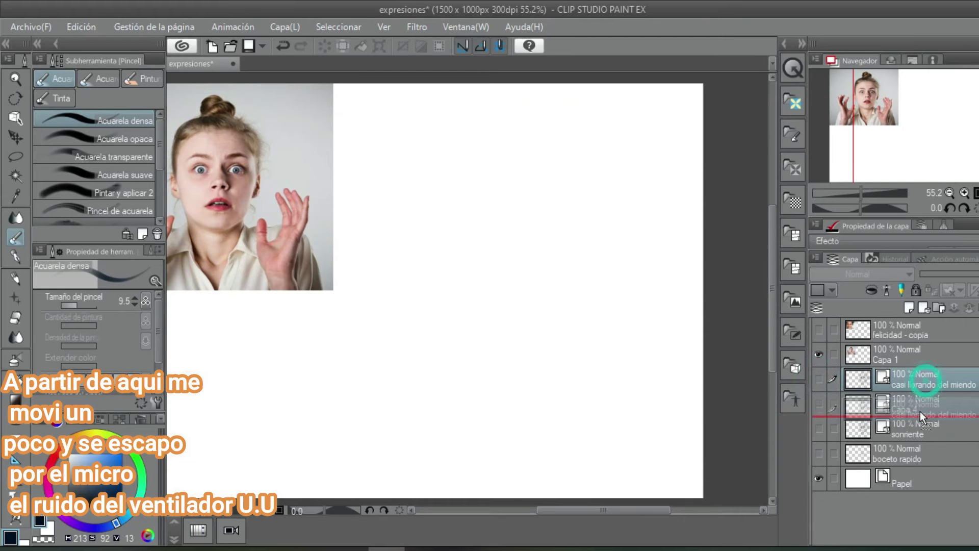
click(820, 378)
click(906, 381)
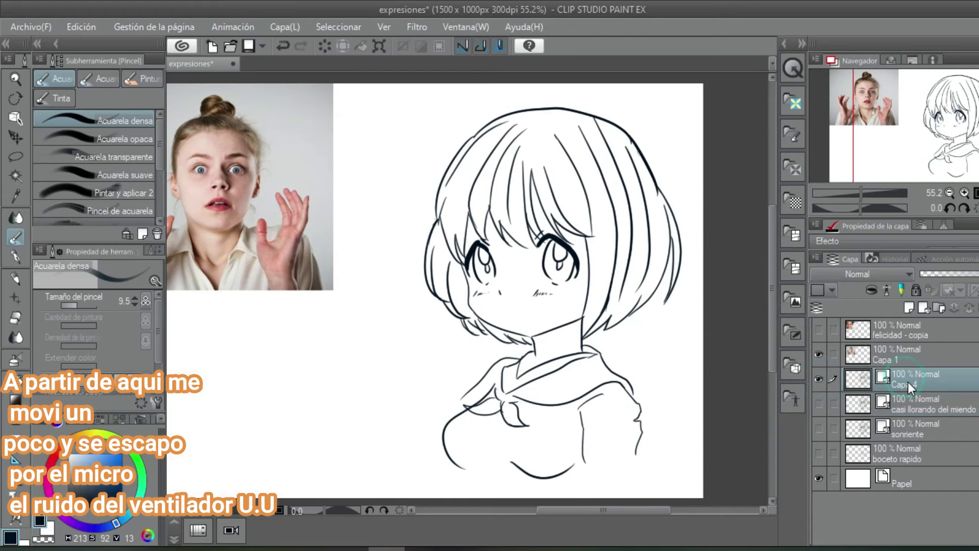
Step: Duplicate the Capa 4 layer, hide the original, and keep the copy visible without the stray brow stroke
key(ctrl+v)
click(819, 404)
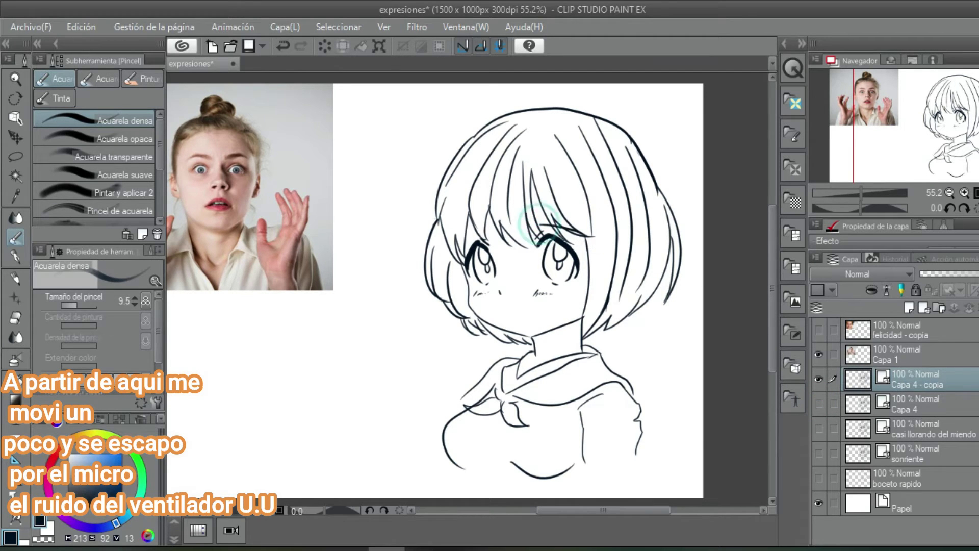
key(ctrl+z)
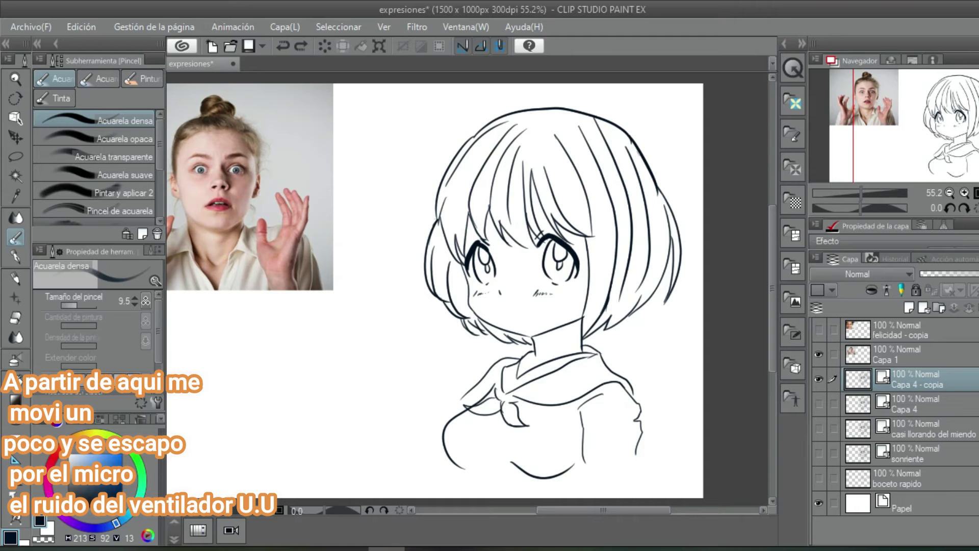
click(819, 379)
click(818, 379)
Step: Draw raised, arched eyebrows above both of the girl's eyes
drag(548, 207, 581, 223)
key(ctrl+z)
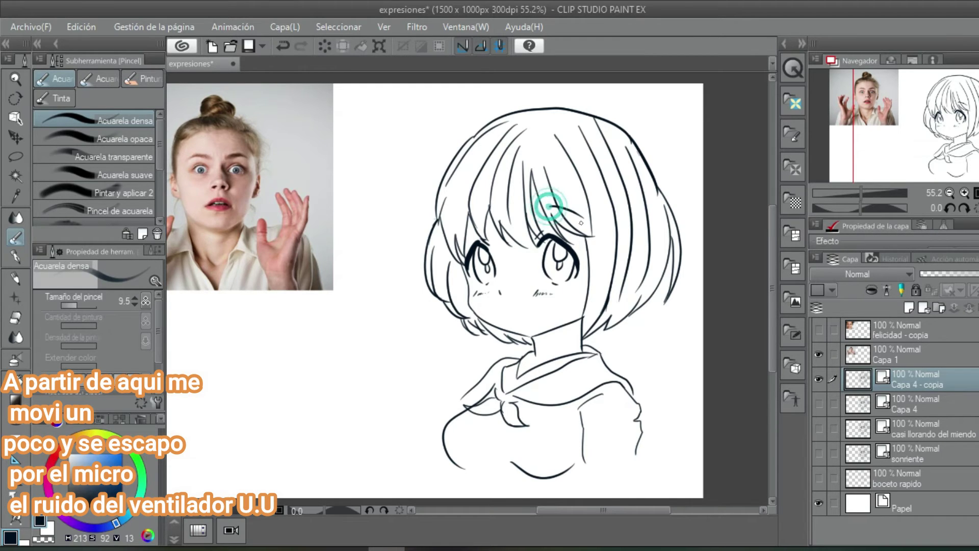
drag(481, 218, 460, 227)
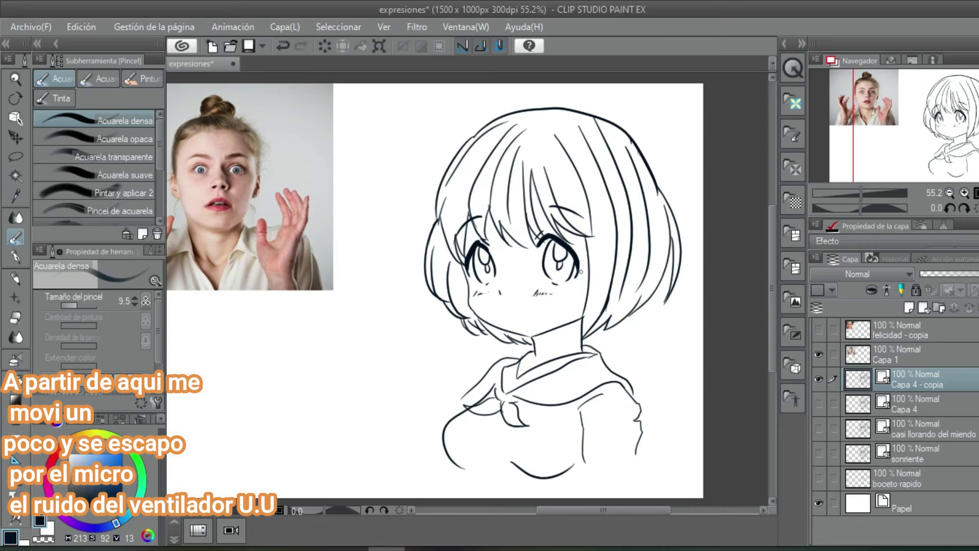
Step: Draw a wide open screaming mouth showing the teeth and tongue on the girl's face
mouse_move(500, 302)
mouse_down()
mouse_move(534, 304)
mouse_move(502, 327)
mouse_move(533, 335)
mouse_up()
key(ctrl+z)
key(ctrl+z)
drag(533, 302, 535, 334)
key(ctrl+z)
key(ctrl+z)
key(ctrl+z)
mouse_move(499, 308)
mouse_down()
mouse_move(536, 310)
mouse_move(532, 328)
mouse_up()
key(ctrl+z)
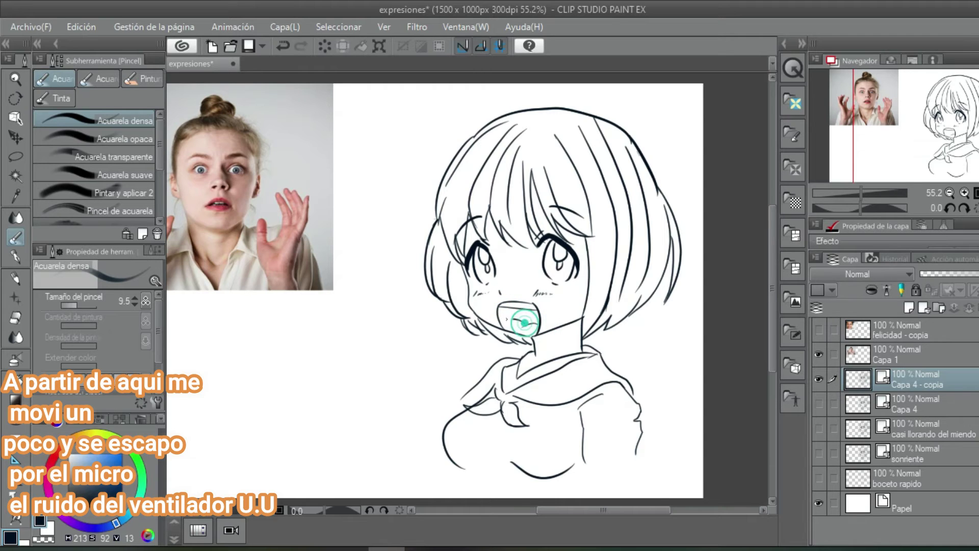
Step: Draw small teardrops under both eyes of the open-mouthed girl
drag(554, 283, 569, 287)
drag(491, 279, 490, 289)
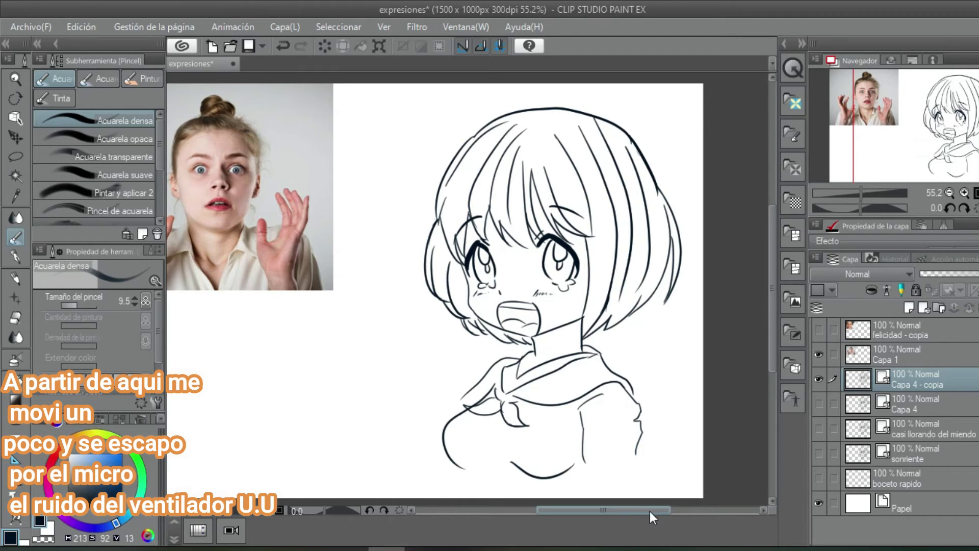
scroll(650, 511, right, 1)
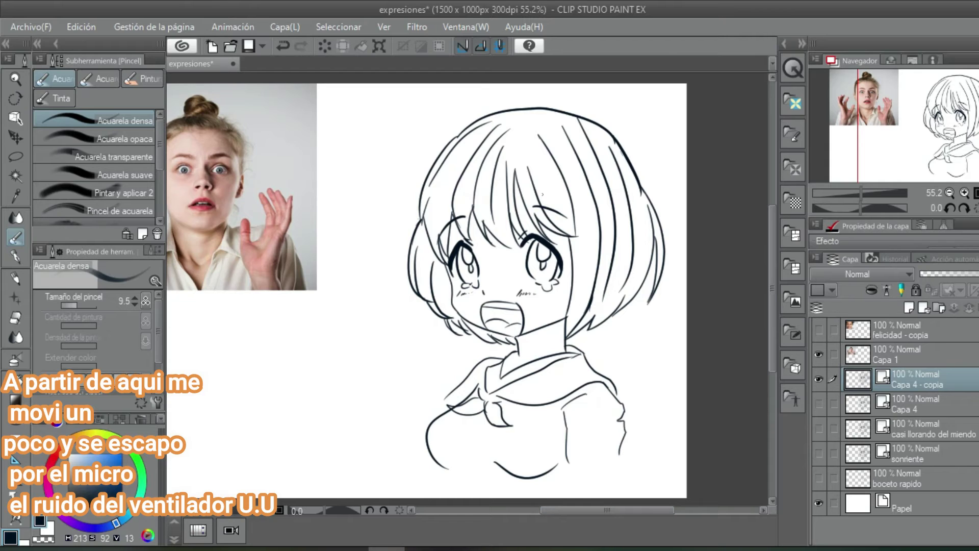
click(820, 378)
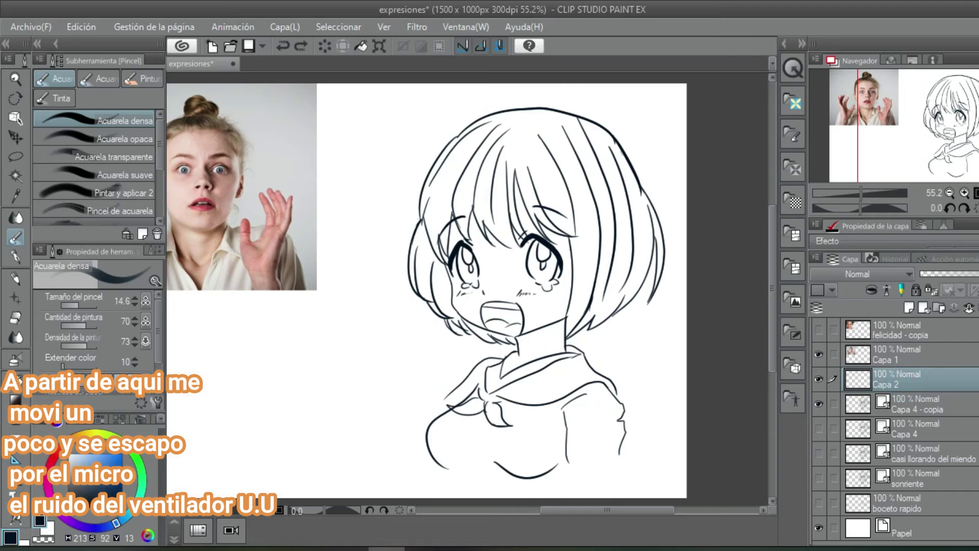
click(978, 307)
click(524, 218)
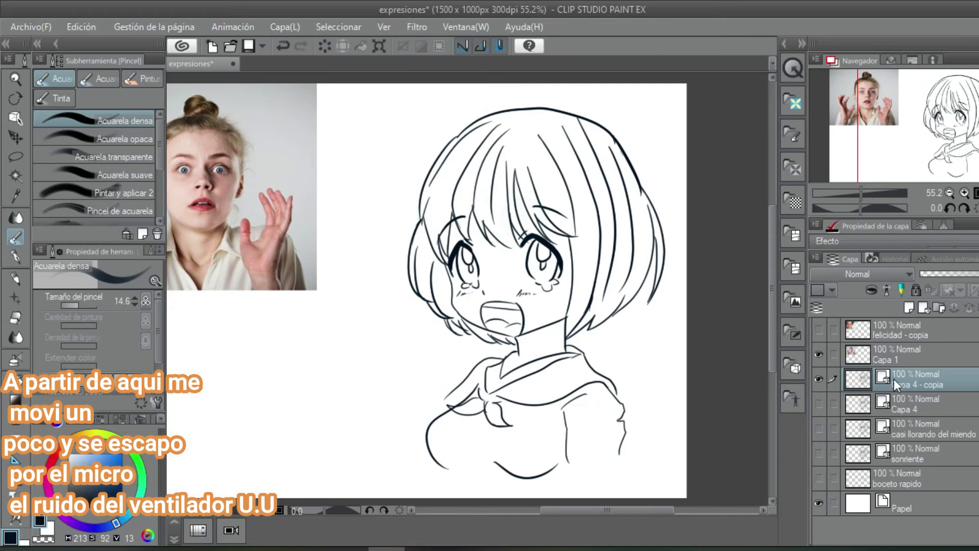
Step: Compare the Capa 4 - copia drawing with the casi llorando del miendo drawing by toggling their visibility
click(818, 379)
click(819, 379)
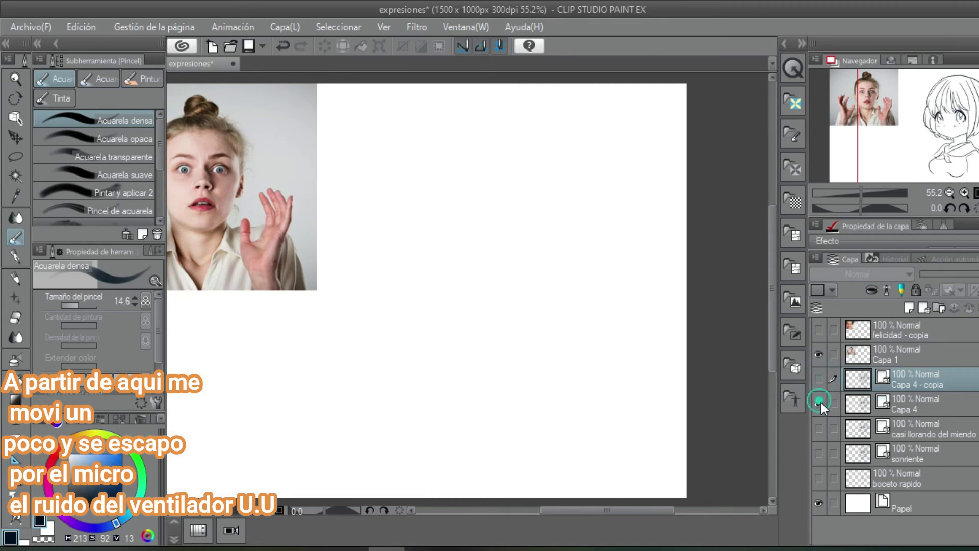
click(819, 379)
click(819, 379)
click(819, 426)
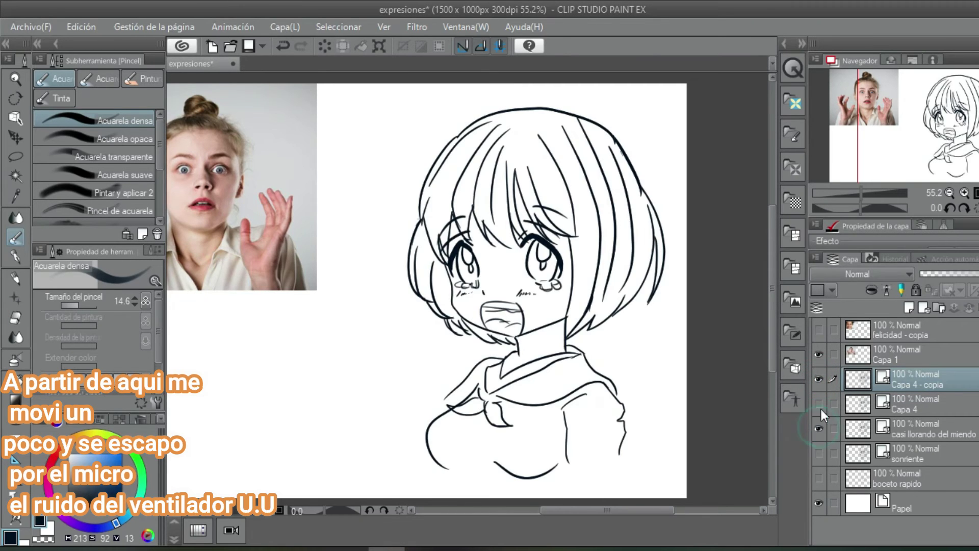
click(818, 379)
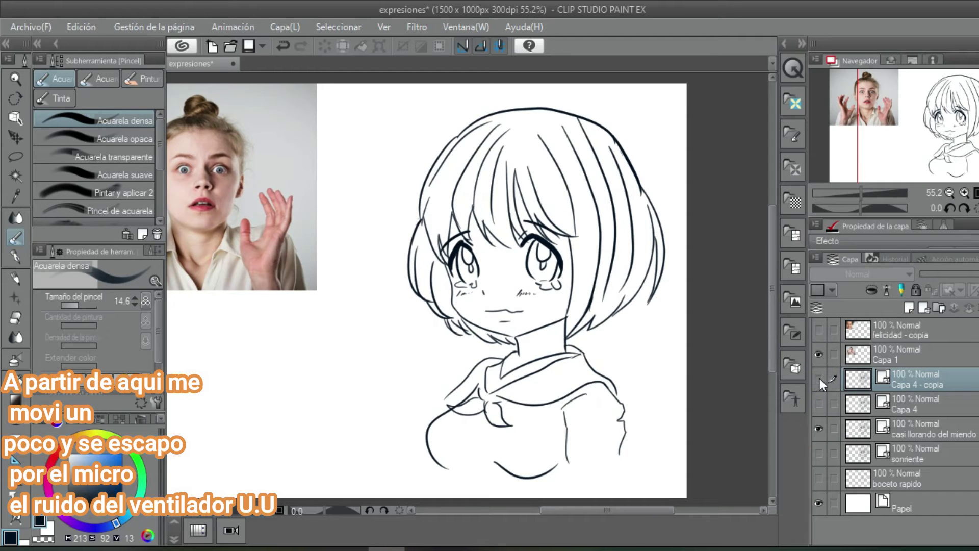
click(819, 421)
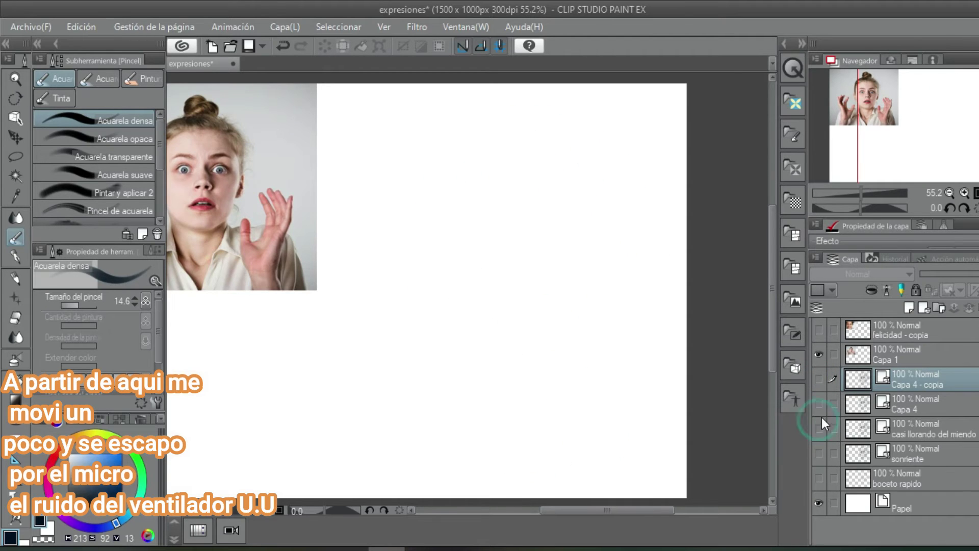
click(819, 380)
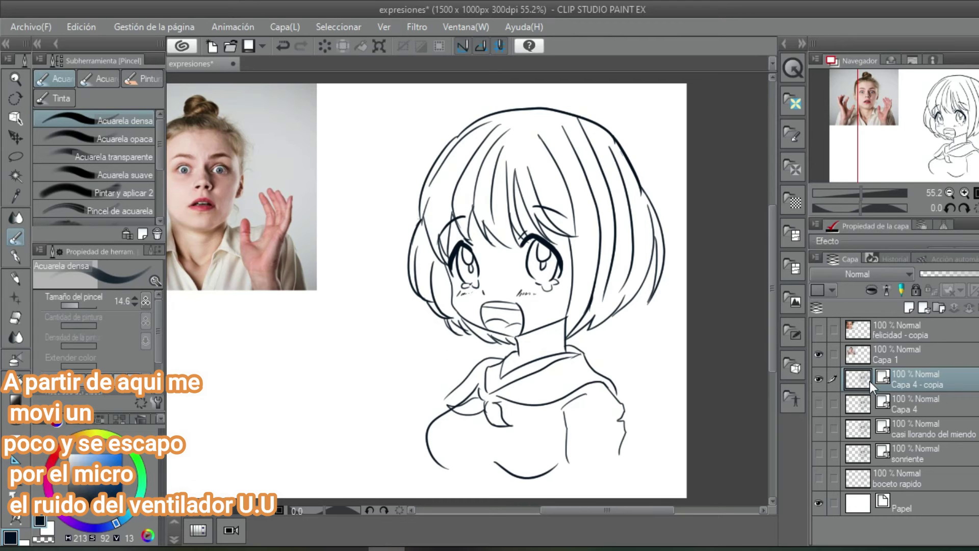
Step: Duplicate Capa 4 again, hide Capa 4 and Capa 4 - copia, and move the duplicate above Capa 4 - copia
click(819, 379)
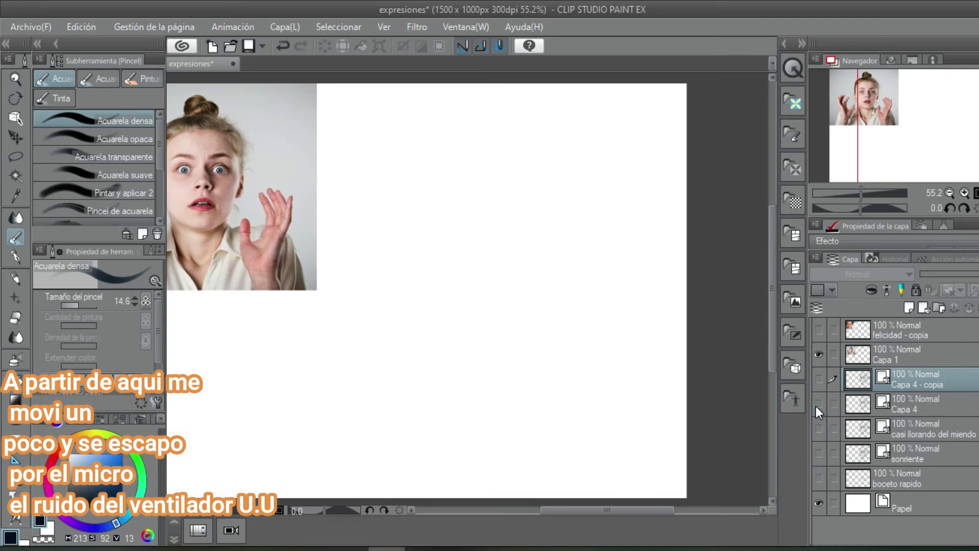
click(818, 404)
click(906, 405)
key(ctrl+c)
key(ctrl+v)
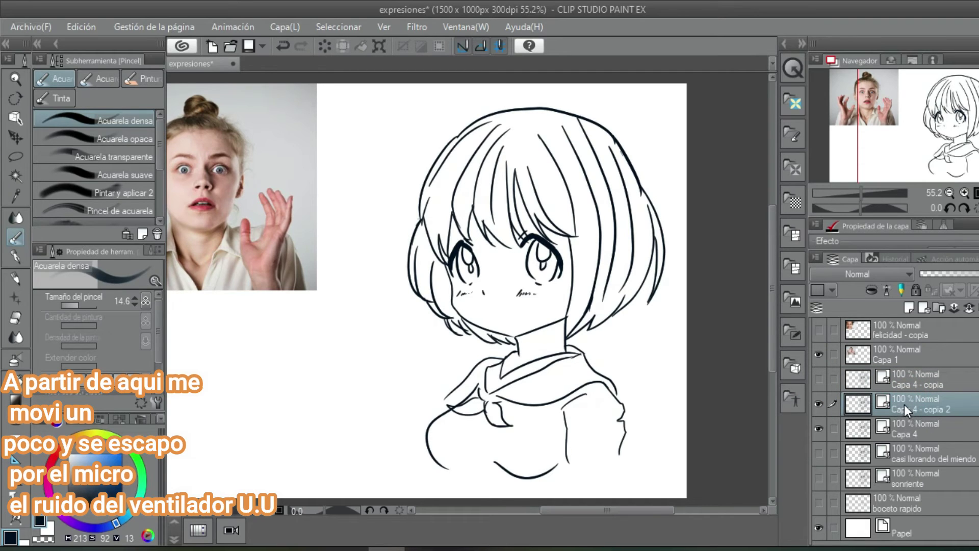
click(818, 428)
drag(868, 406, 869, 376)
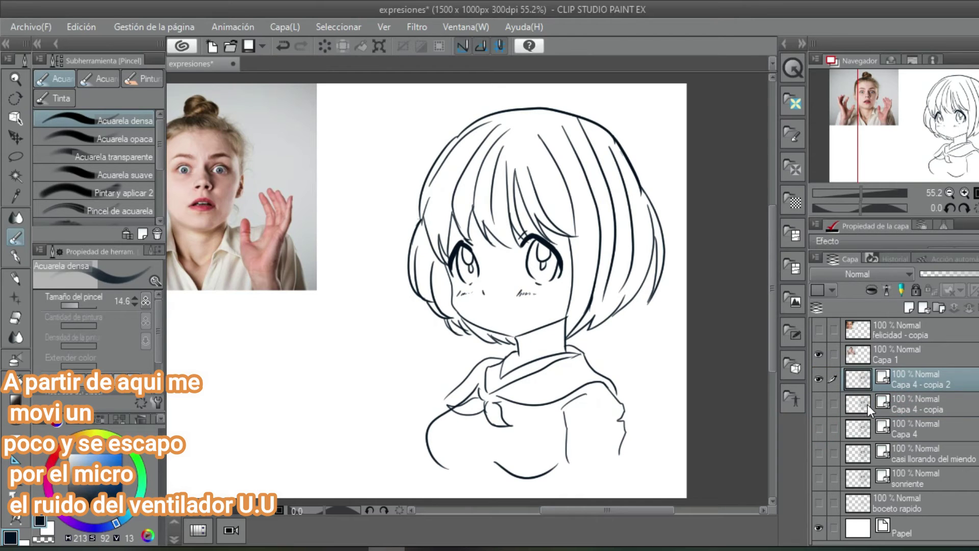
Step: Rename the Capa 4 - copia layer to "miedo total"
double_click(932, 416)
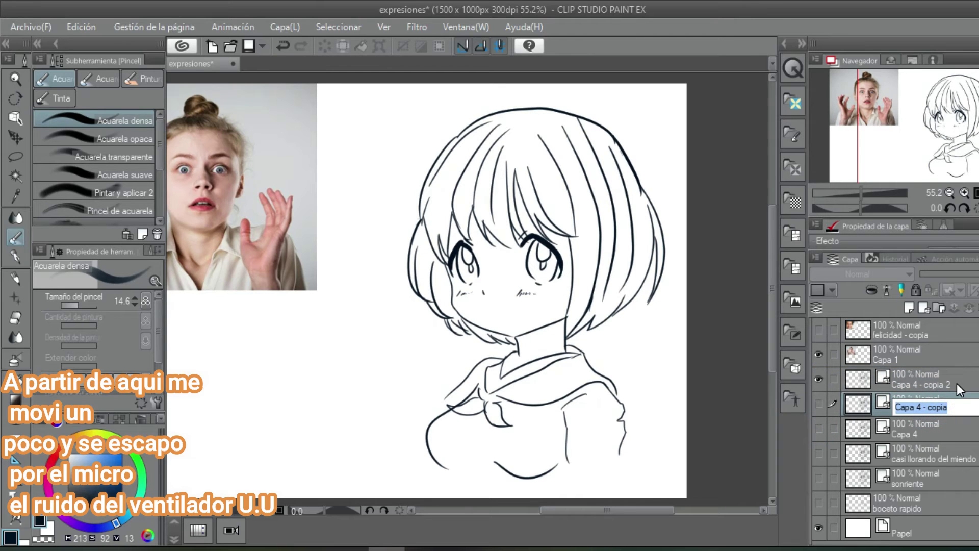
key(BackSpace)
text(miedo total)
key(Return)
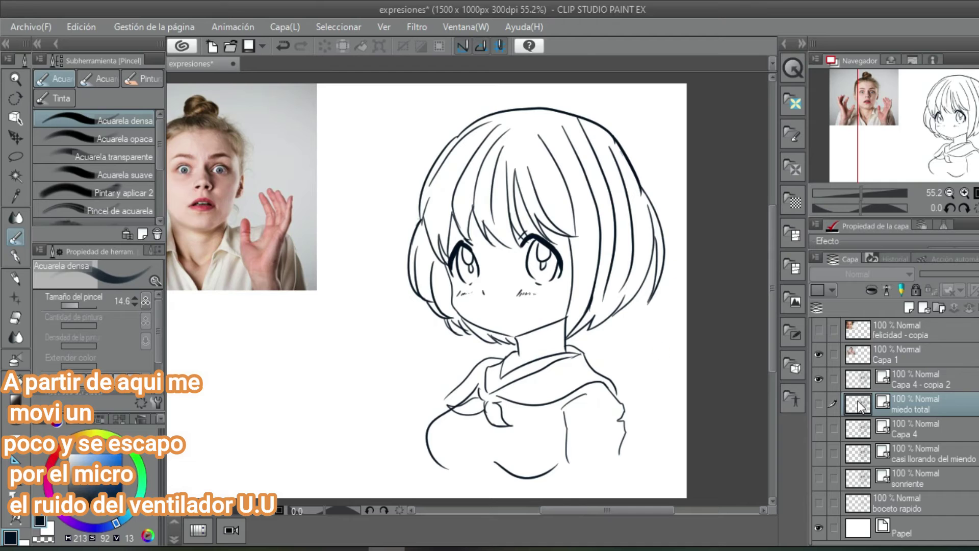
Step: On Capa 4 - copia 2, draw short eyebrows above both eyes with the Acuarela densa brush
click(818, 378)
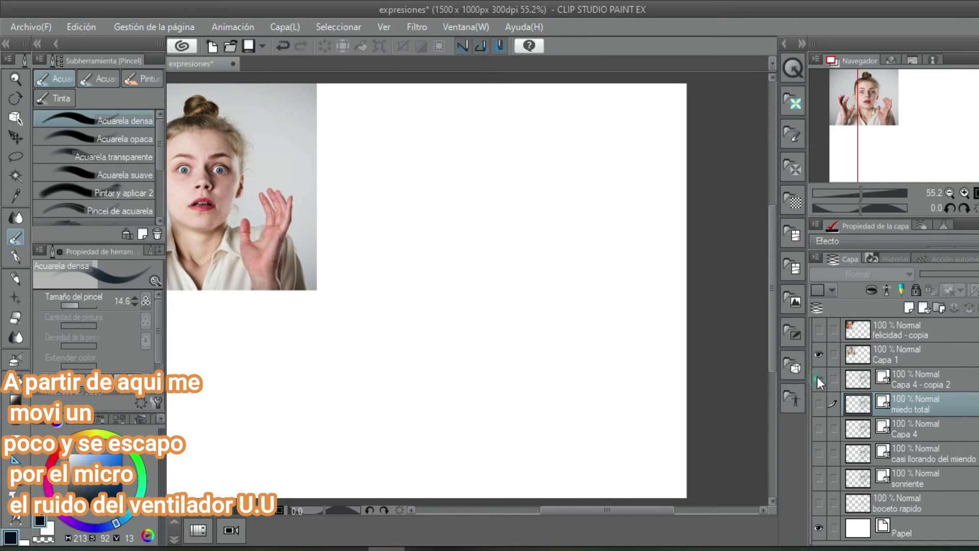
click(818, 378)
click(868, 380)
click(17, 256)
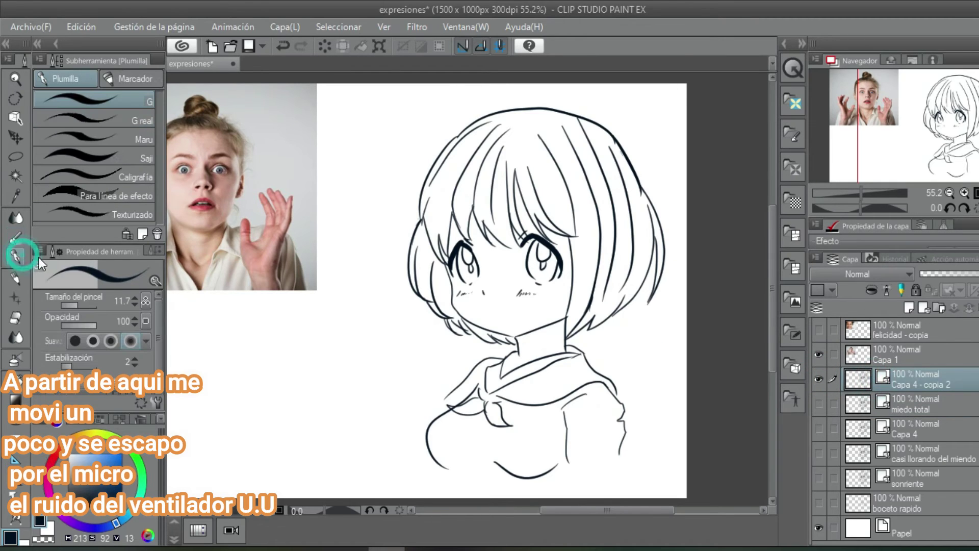
click(13, 239)
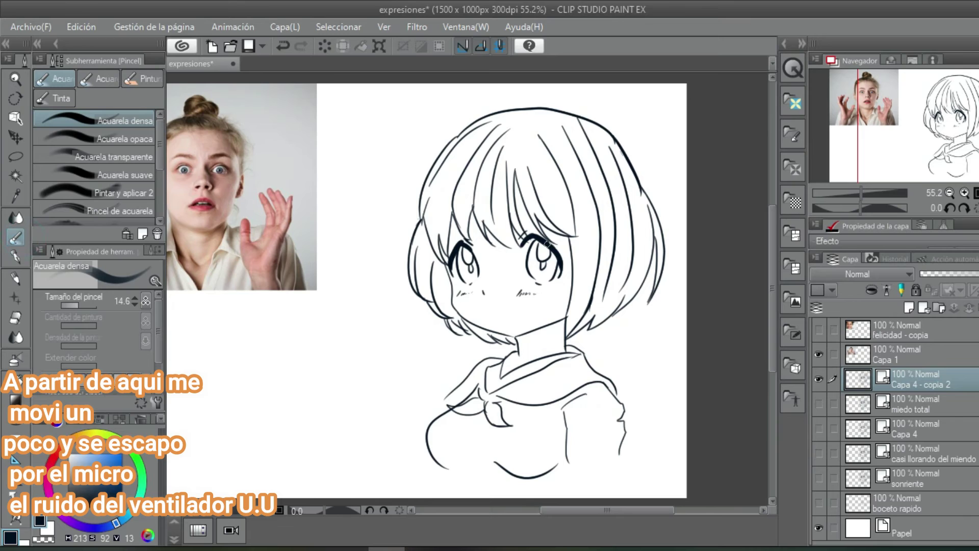
drag(526, 223, 560, 233)
key(ctrl+z)
drag(463, 229, 446, 240)
Step: Draw a tiny round open mouth on the girl's face with a brush size of 6.9
drag(491, 312, 496, 313)
click(492, 312)
key(ctrl+z)
ctrl+alt+drag(493, 312, 495, 315)
click(495, 316)
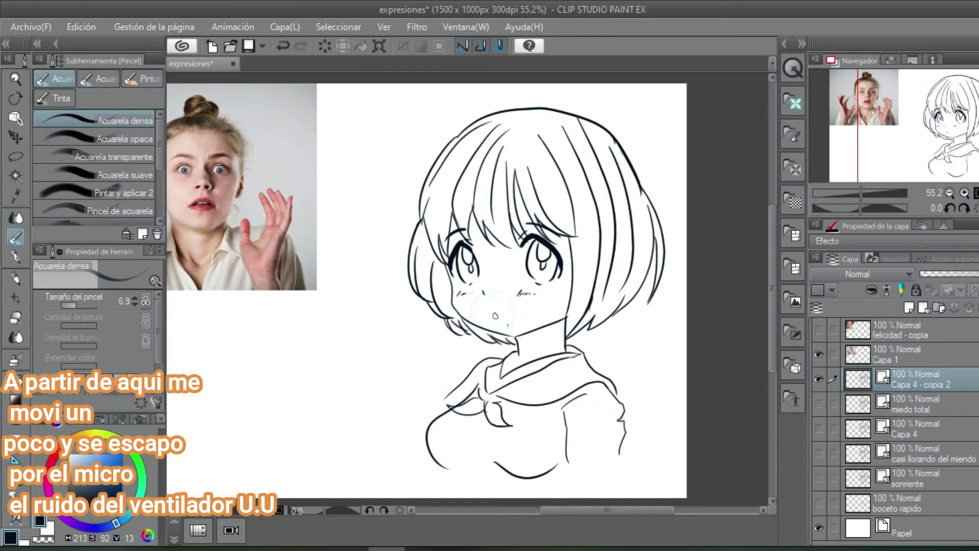
click(494, 312)
click(497, 311)
key(ctrl+z)
click(496, 322)
key(ctrl+z)
Step: Draw a large question mark over the girl's hair and a smaller one beside her head with a 29.7 brush
mouse_move(612, 185)
ctrl+alt+mouse_down()
mouse_move(622, 193)
mouse_move(606, 186)
mouse_move(609, 230)
ctrl+alt+mouse_up()
key(ctrl+z)
click(608, 235)
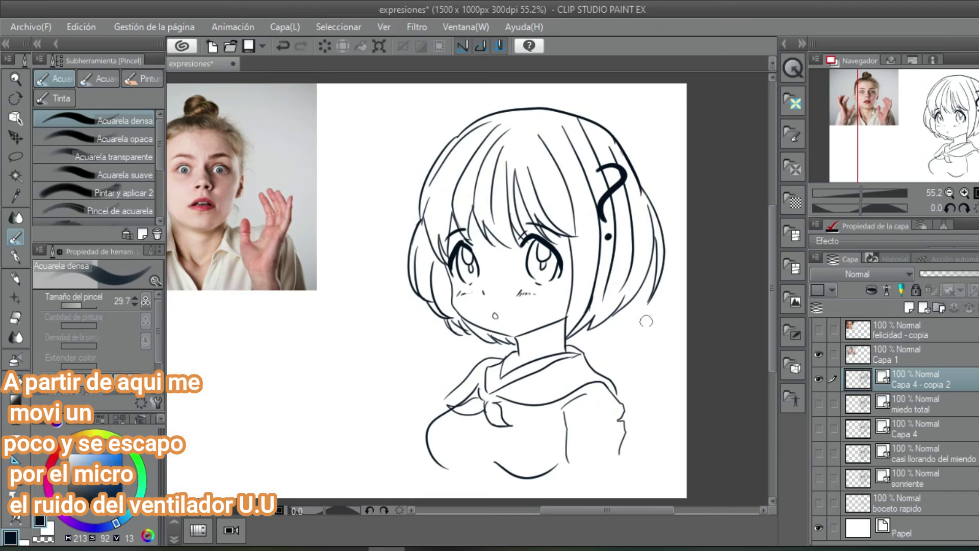
mouse_move(590, 178)
mouse_down()
mouse_move(614, 166)
mouse_move(610, 183)
mouse_up()
drag(398, 125, 403, 145)
click(406, 162)
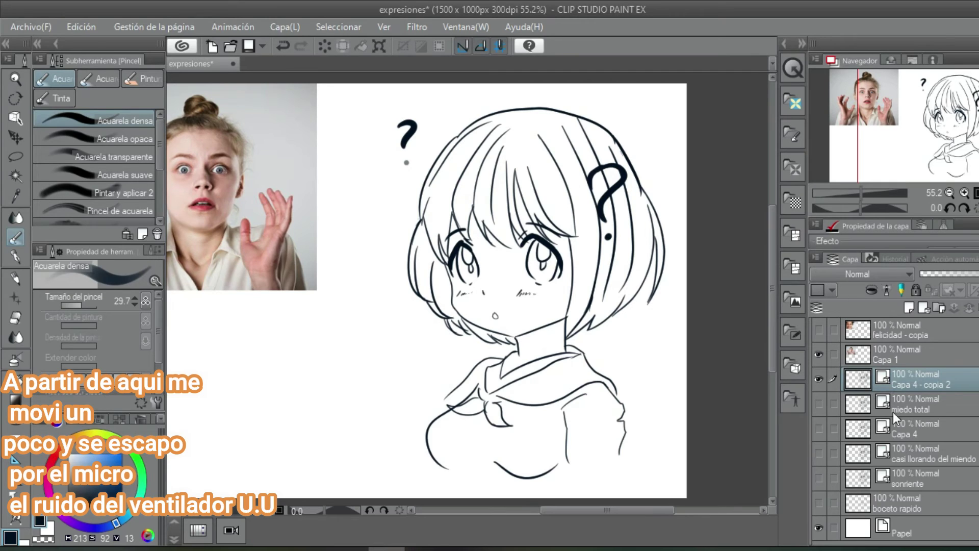
Step: Duplicate the question-mark drawing on Capa 4 - copia 2 and hide the original layer
click(820, 380)
click(819, 380)
click(897, 377)
key(ctrl+v)
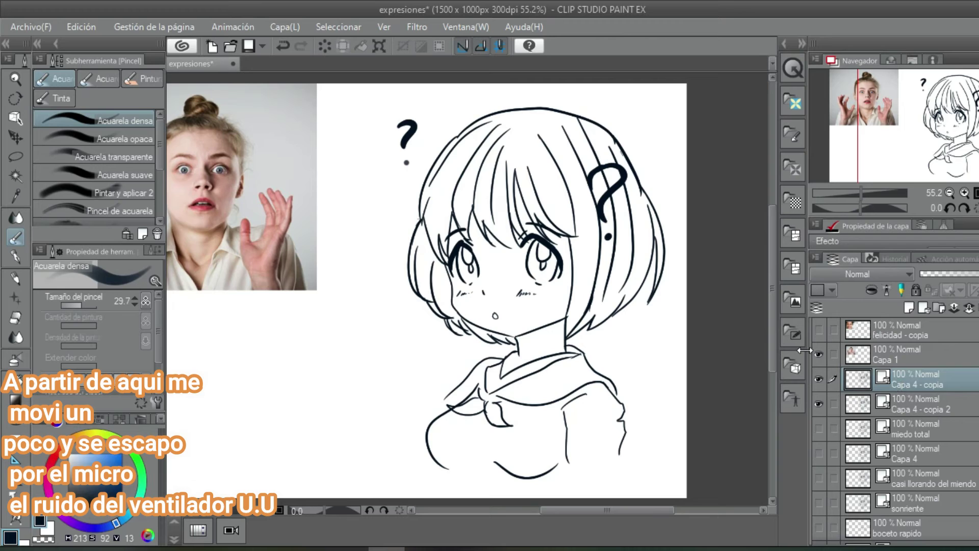
click(15, 317)
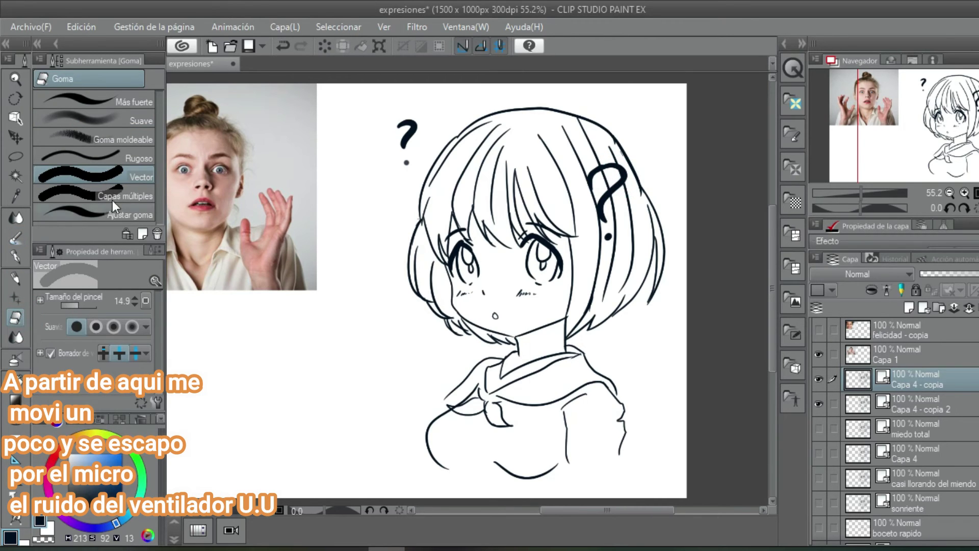
click(819, 404)
Step: Erase both question marks from the duplicated layer
click(613, 179)
click(624, 169)
click(606, 161)
mouse_move(599, 165)
mouse_down()
mouse_move(612, 164)
mouse_move(602, 162)
mouse_move(609, 239)
mouse_up()
mouse_move(427, 121)
mouse_down()
mouse_move(409, 138)
mouse_move(407, 162)
mouse_up()
Step: Draw a large sweat drop over the side of the girl's hair with the Acuarela densa brush at size 18.2
click(15, 236)
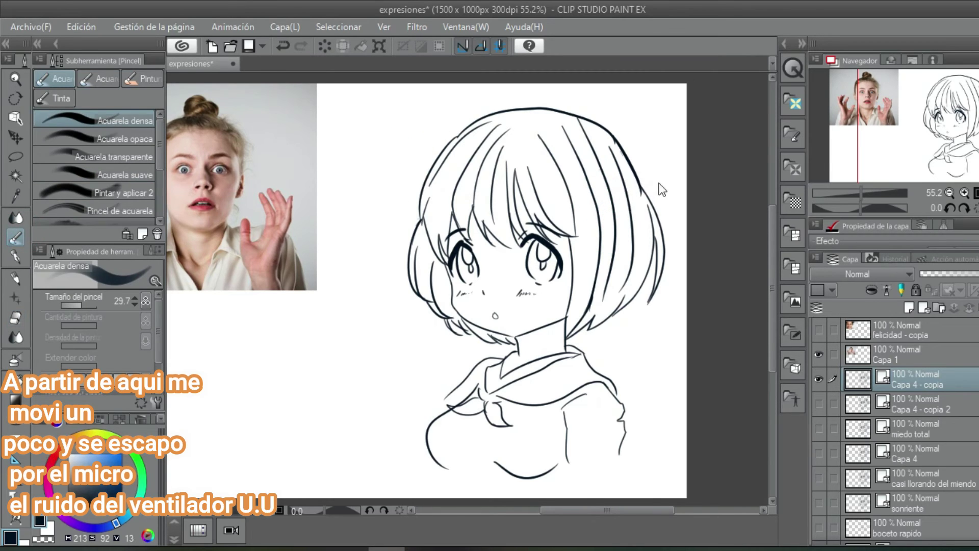
key(bracketleft)
mouse_move(597, 238)
mouse_down()
mouse_move(605, 166)
mouse_move(611, 201)
mouse_up()
key(ctrl+z)
mouse_move(610, 162)
mouse_down()
mouse_move(602, 244)
mouse_move(611, 181)
mouse_move(596, 196)
mouse_move(615, 167)
mouse_up()
key(ctrl+z)
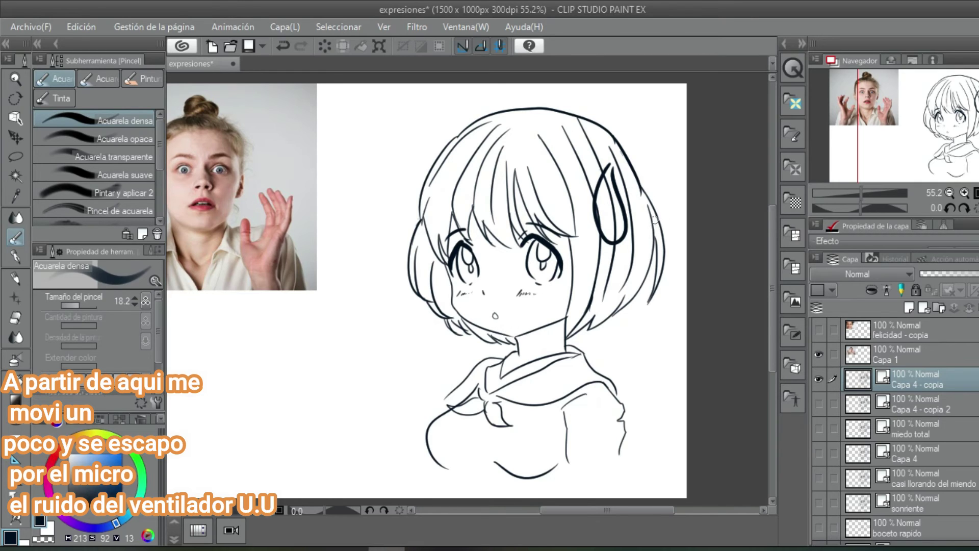
mouse_move(607, 170)
mouse_down()
mouse_move(620, 183)
mouse_move(612, 170)
mouse_up()
key(ctrl+z)
key(ctrl+z)
key(ctrl+z)
click(612, 159)
Step: Compare the expressions on Capa 4 - copia, Capa 4 - copia 2 and miedo total by showing them one at a time
click(818, 379)
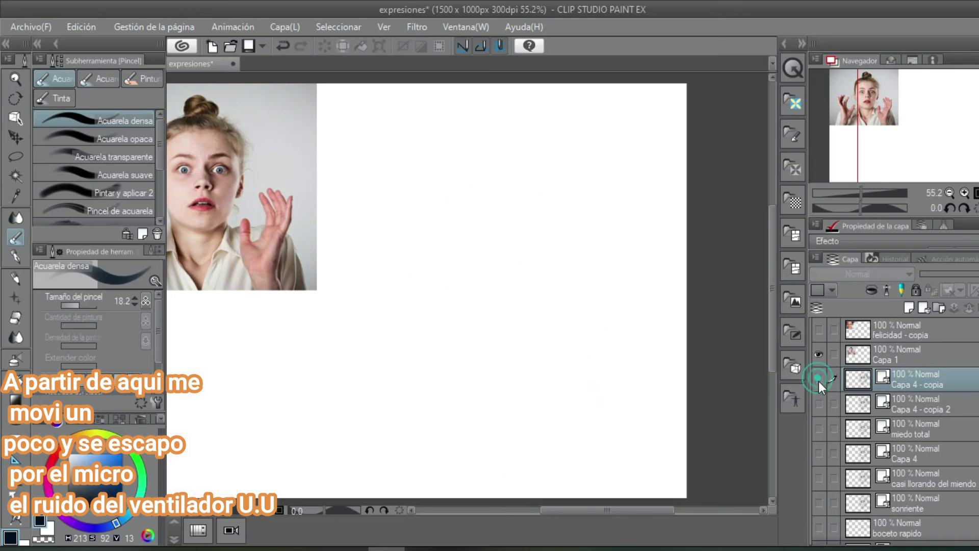
click(818, 378)
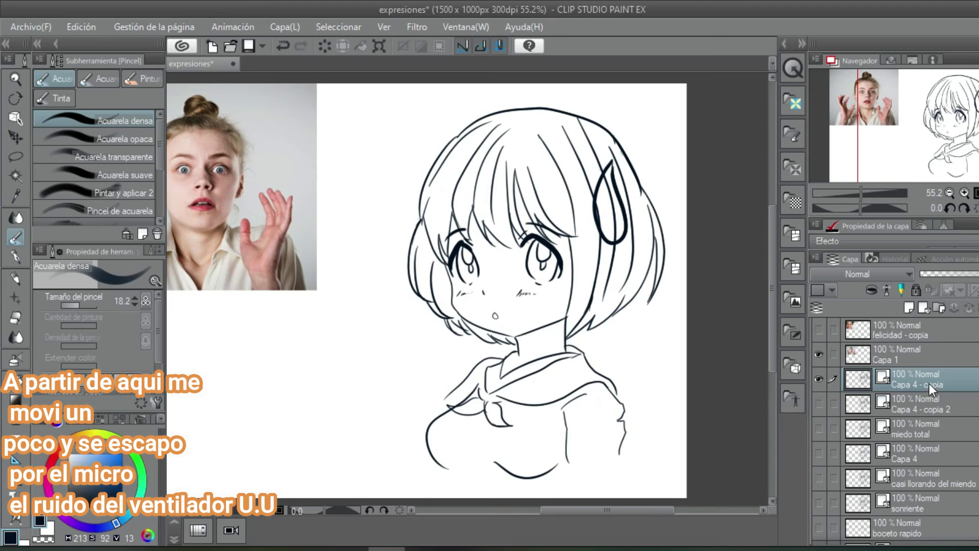
click(819, 379)
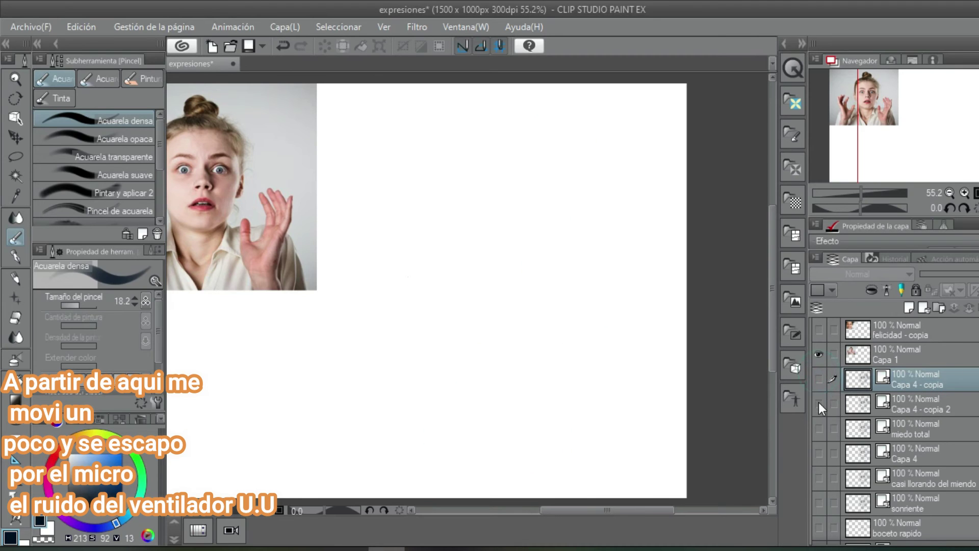
click(819, 404)
click(819, 403)
click(821, 428)
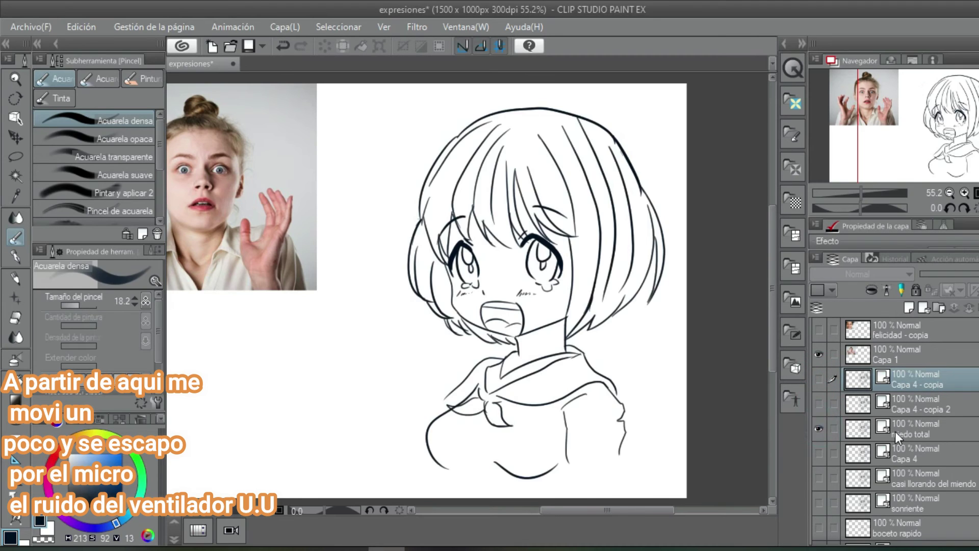
click(819, 428)
Step: Show the plain face layer Capa 4 and rename it base
click(819, 453)
click(906, 455)
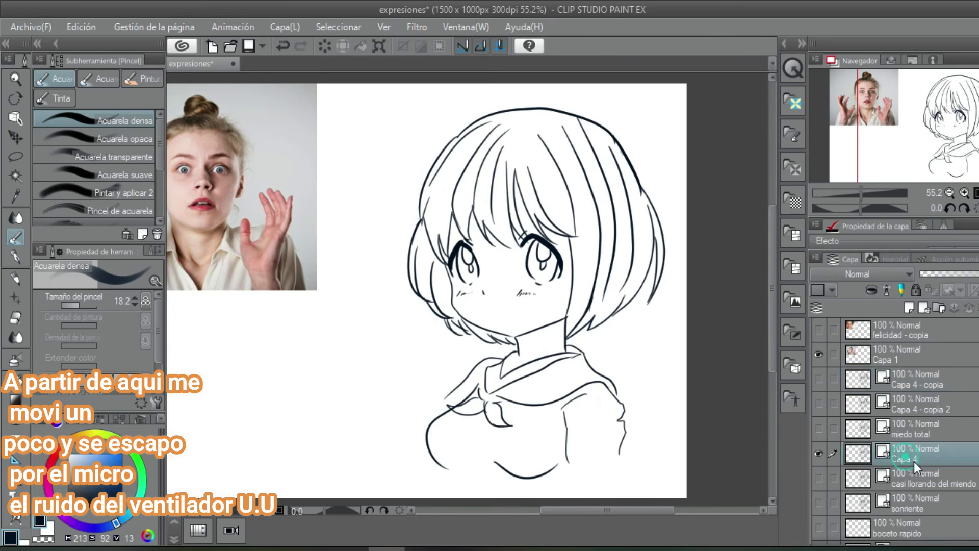
double_click(927, 460)
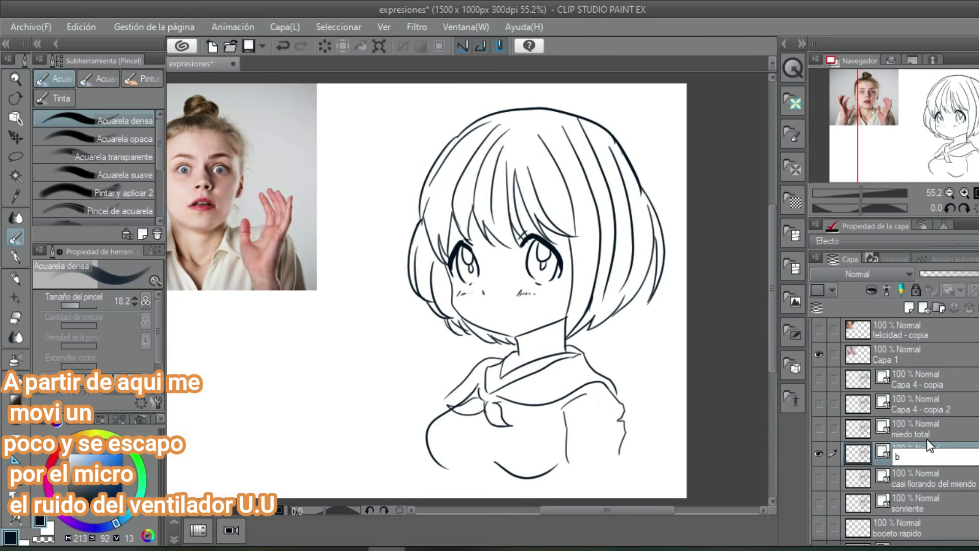
key(Return)
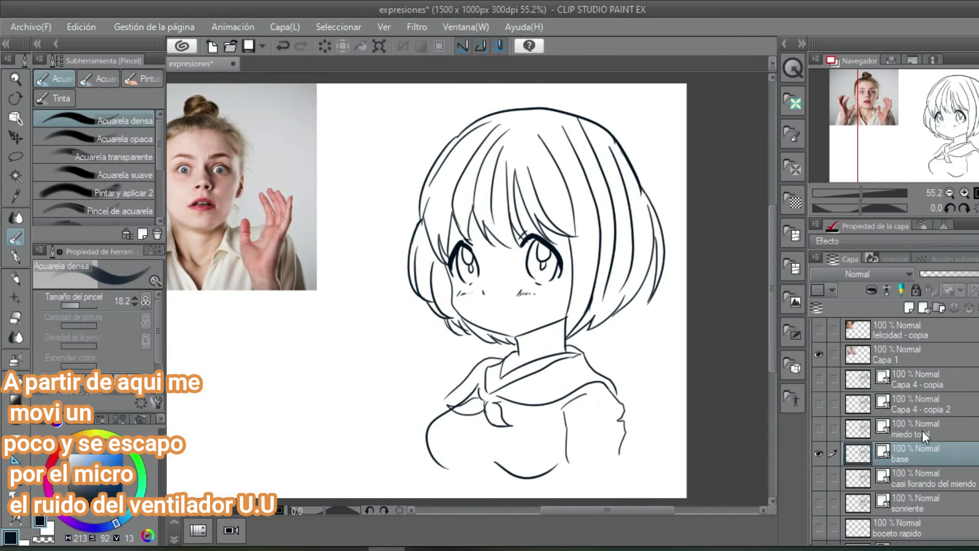
Step: Duplicate the base layer, move the copy directly above Capa 4 - copia, and hide the original
key(ctrl+c)
key(ctrl+v)
drag(919, 456, 916, 366)
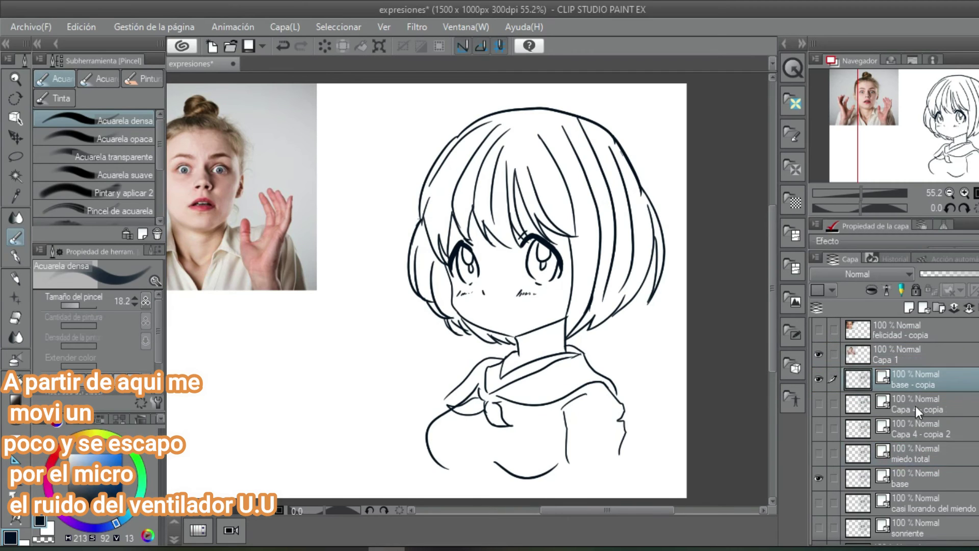
click(818, 479)
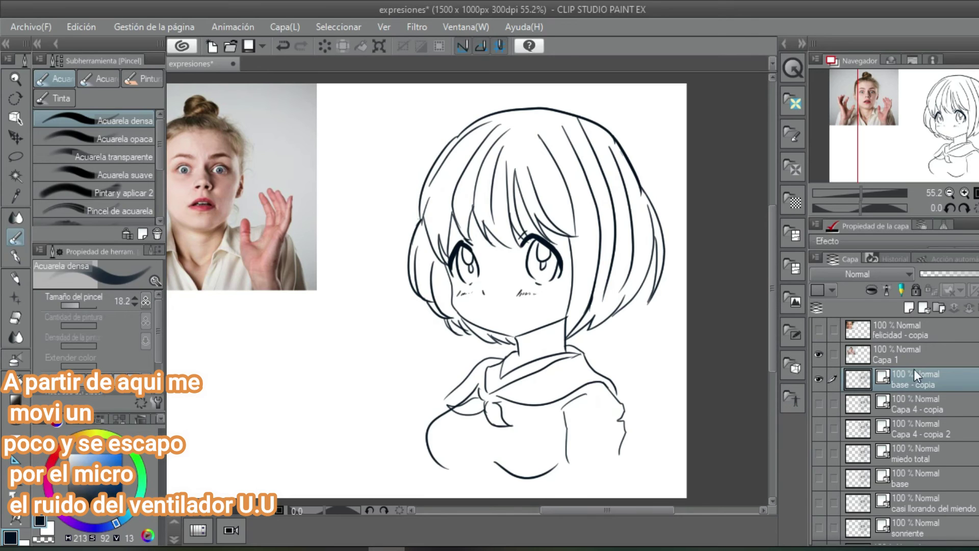
click(819, 379)
click(819, 379)
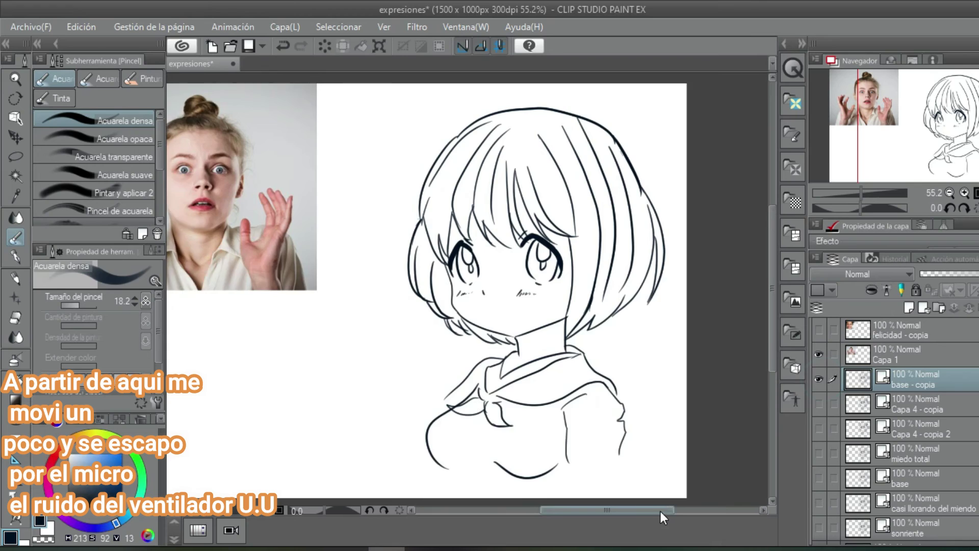
Step: Draw angry eyebrows slanting down toward the nose over both eyes with the Acuarela densa brush at size 11.9
drag(660, 511, 670, 512)
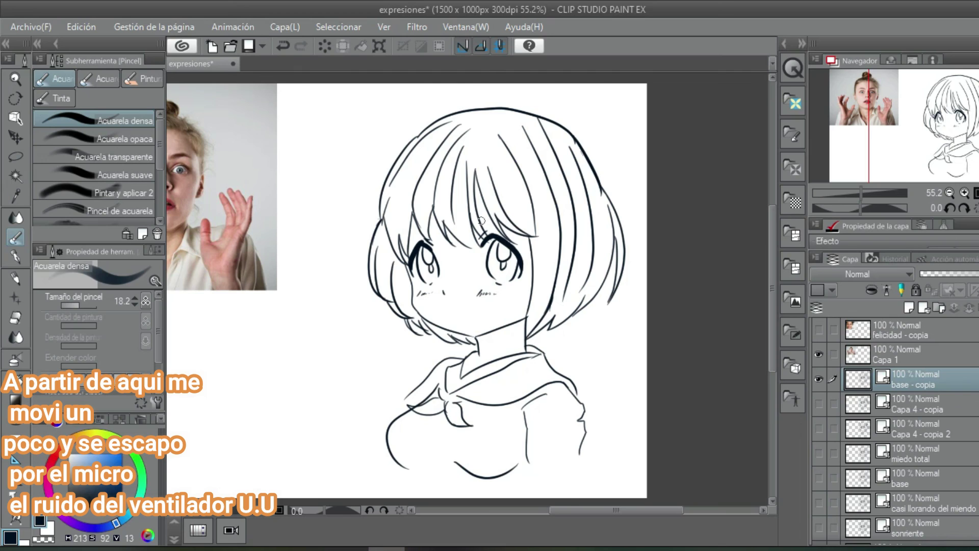
key(bracketleft)
key(bracketleft)
key(bracketright)
key(bracketleft)
key(bracketleft)
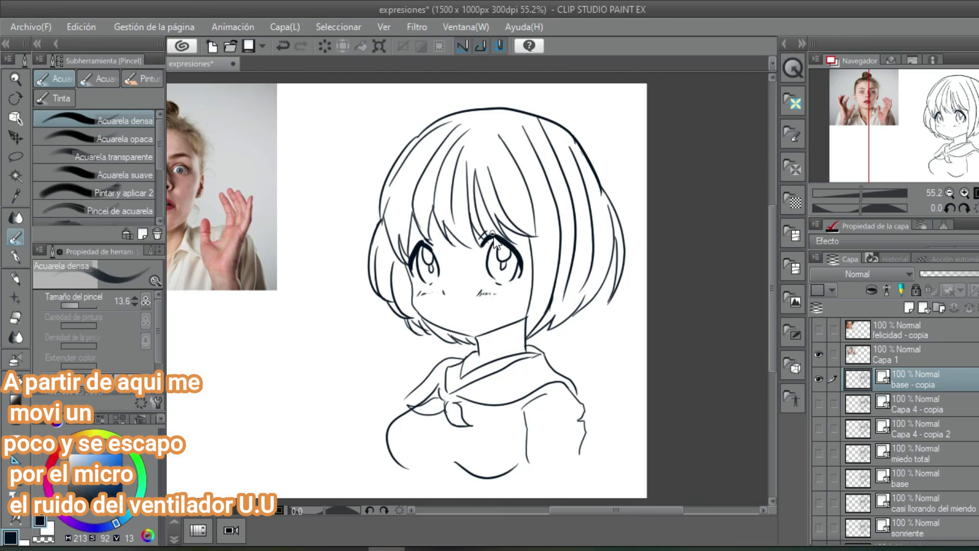
mouse_move(472, 236)
mouse_down()
mouse_move(542, 207)
mouse_move(516, 216)
mouse_up()
key(ctrl+z)
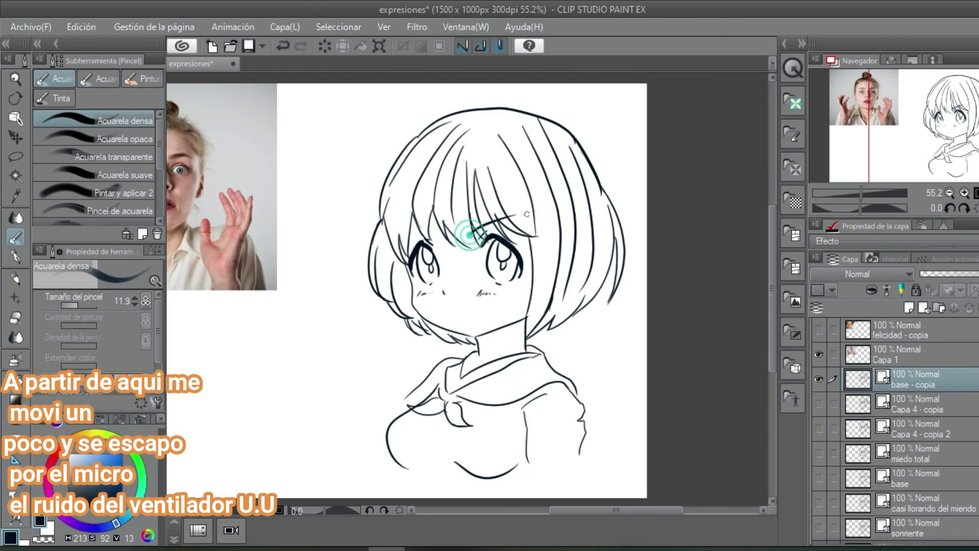
mouse_move(442, 244)
mouse_down()
mouse_move(404, 220)
mouse_move(443, 240)
mouse_move(434, 242)
mouse_move(528, 212)
mouse_up()
key(ctrl+z)
key(ctrl+z)
key(ctrl+z)
key(ctrl+z)
key(ctrl+z)
drag(466, 239, 524, 219)
key(ctrl+z)
drag(470, 240, 509, 222)
drag(438, 243, 403, 227)
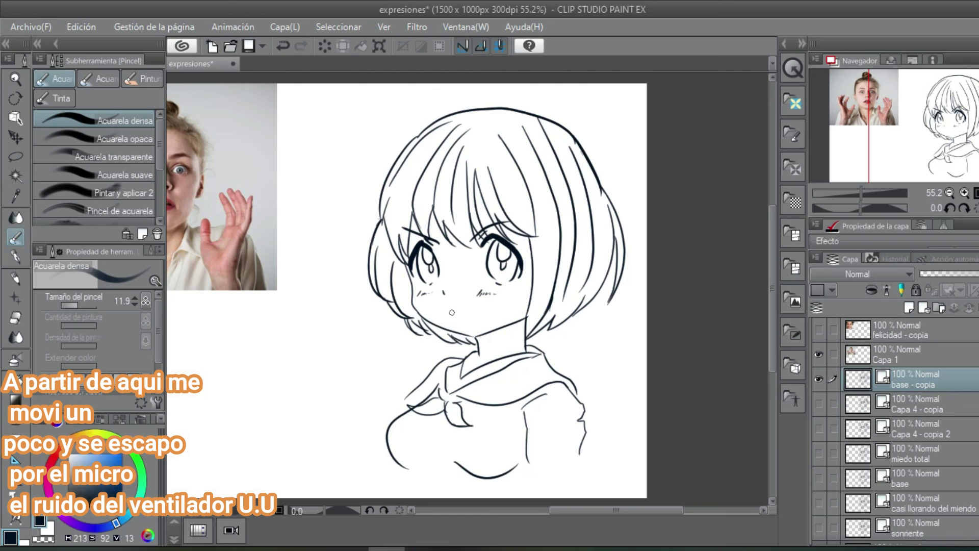
Step: Draw a wide open, slanted angry mouth below the nose
mouse_move(442, 312)
mouse_down()
mouse_move(447, 319)
mouse_move(480, 302)
mouse_move(486, 328)
mouse_move(472, 332)
mouse_move(481, 312)
mouse_up()
key(ctrl+z)
key(ctrl+z)
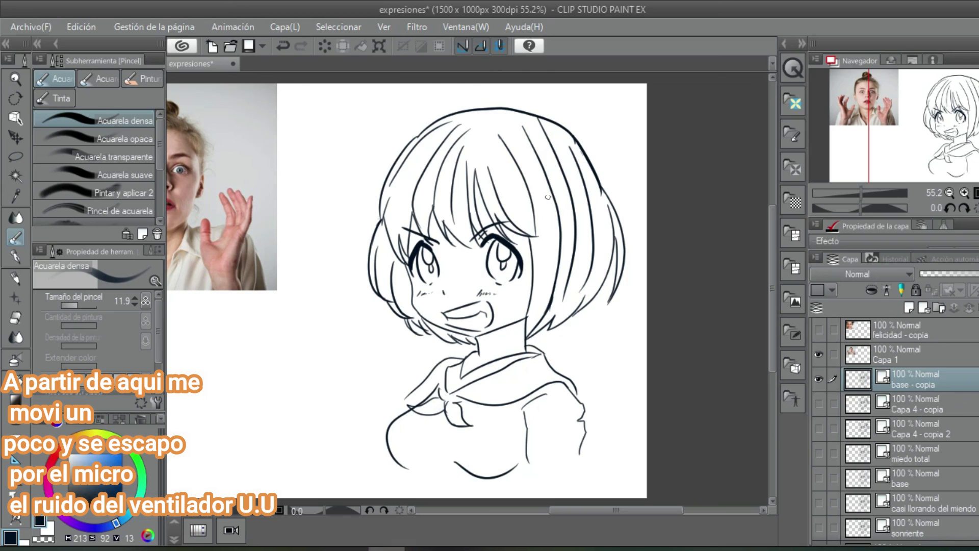
Step: Draw a four-stroke anger mark in light blue (H 213, S 71, V 97) over the side of the girl's hair
click(117, 484)
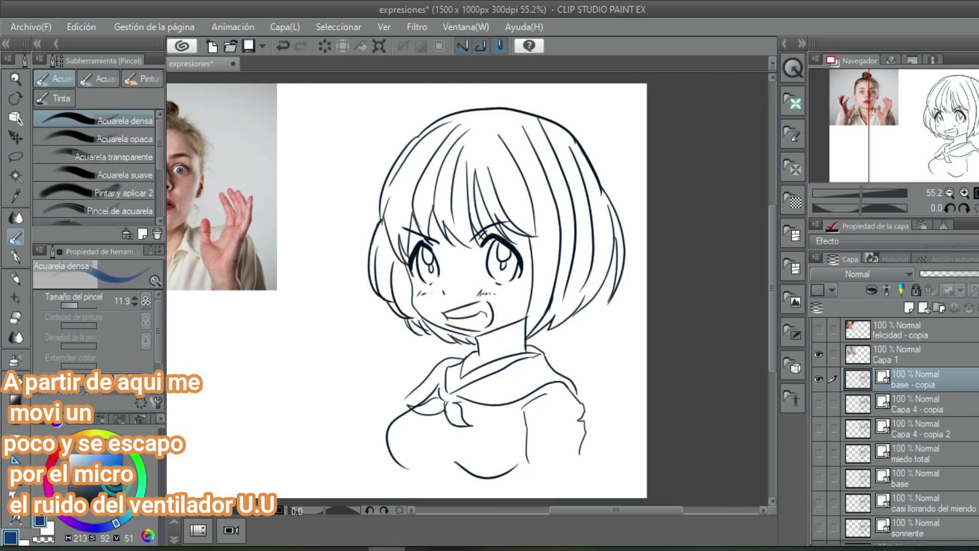
drag(544, 153, 527, 177)
key(ctrl+z)
drag(111, 464, 107, 456)
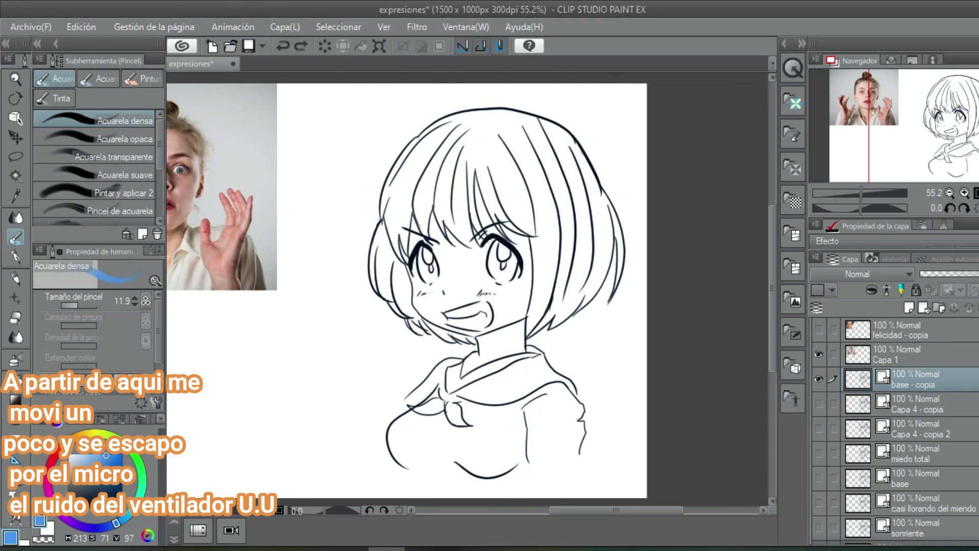
mouse_move(537, 167)
mouse_down()
mouse_move(533, 199)
mouse_move(592, 196)
mouse_up()
mouse_move(534, 225)
mouse_down()
mouse_move(591, 227)
mouse_move(557, 225)
mouse_move(550, 243)
mouse_up()
key(ctrl+z)
key(ctrl+z)
drag(588, 216, 575, 242)
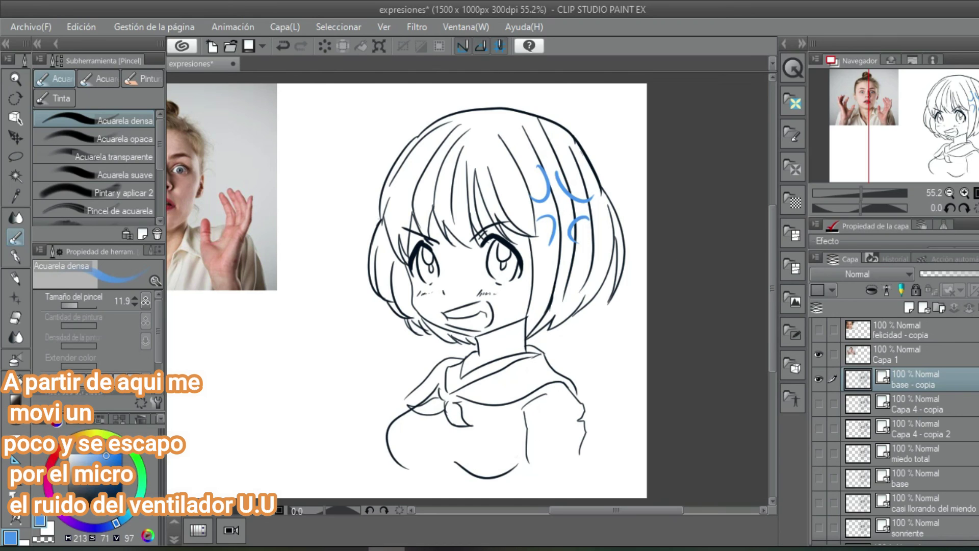
Step: Draw a smaller blue anger mark between the reference photo and the head, and check the layer by toggling its visibility
mouse_move(326, 113)
mouse_down()
mouse_move(361, 126)
mouse_move(331, 126)
mouse_move(351, 109)
mouse_move(364, 123)
mouse_move(337, 139)
mouse_move(368, 133)
mouse_up()
key(ctrl+z)
key(ctrl+z)
key(ctrl+z)
click(819, 380)
click(819, 379)
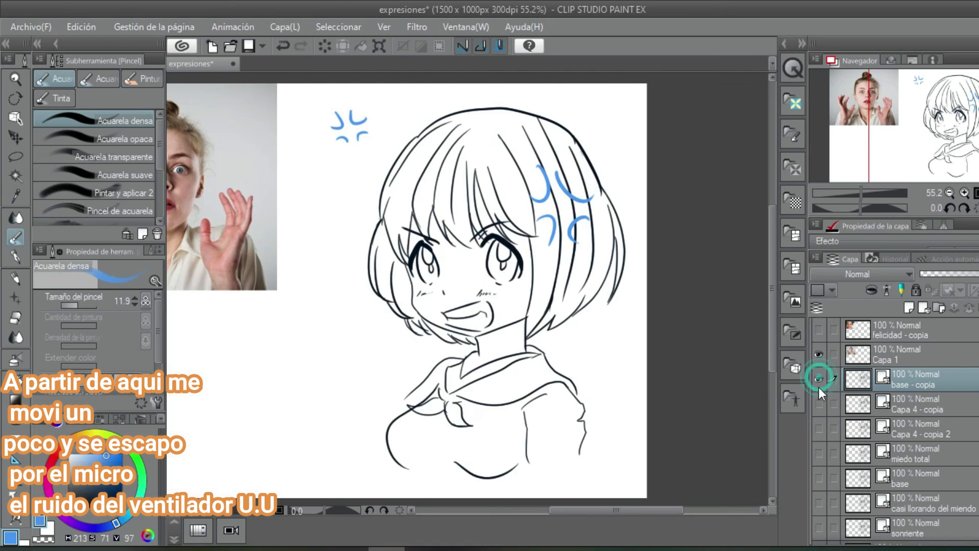